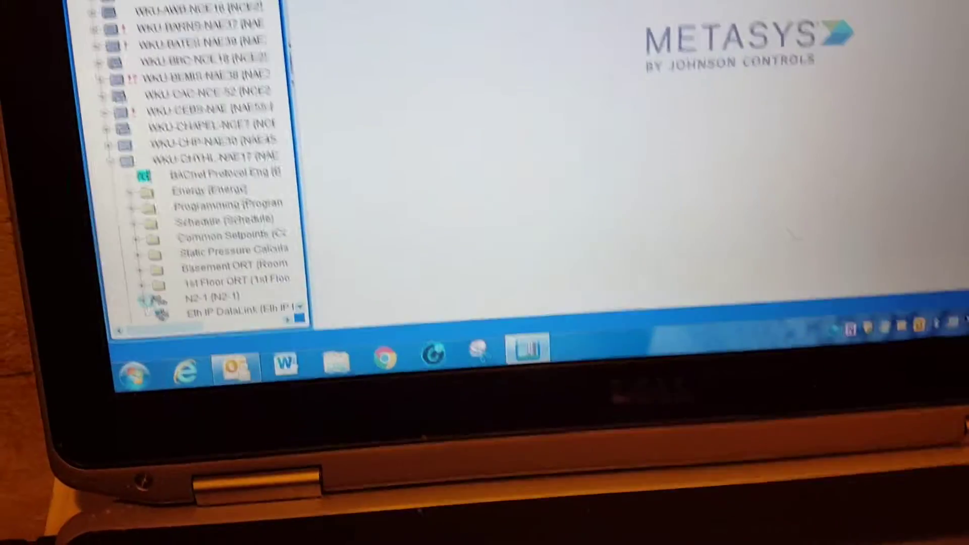
scroll(196, 227, down, 8)
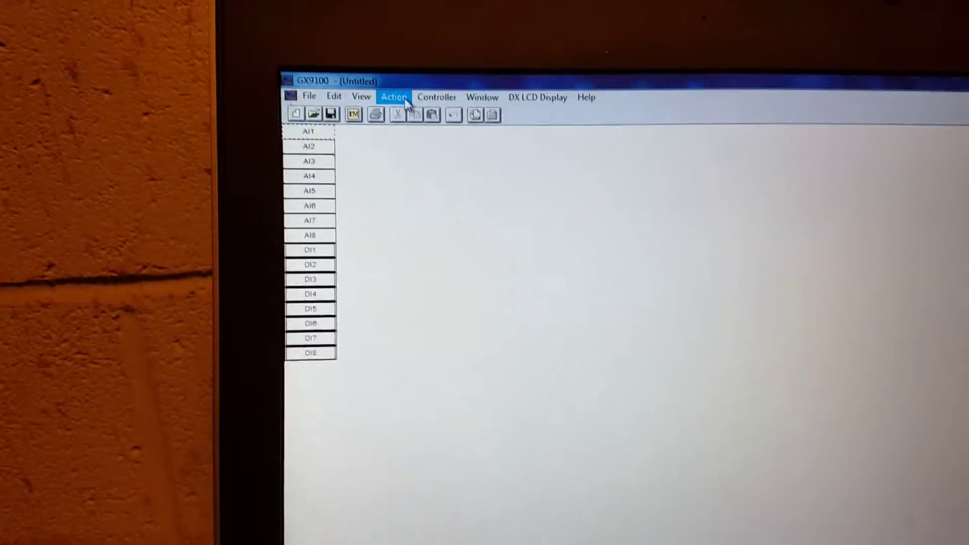
Upload the existing program from the controller with DX as the item to upload, and acknowledge its completion.
click(398, 81)
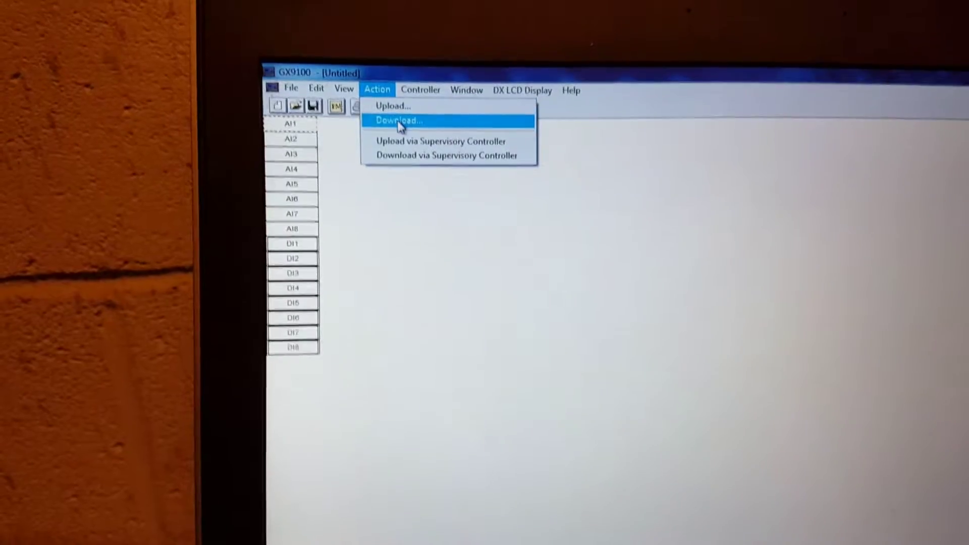
click(399, 114)
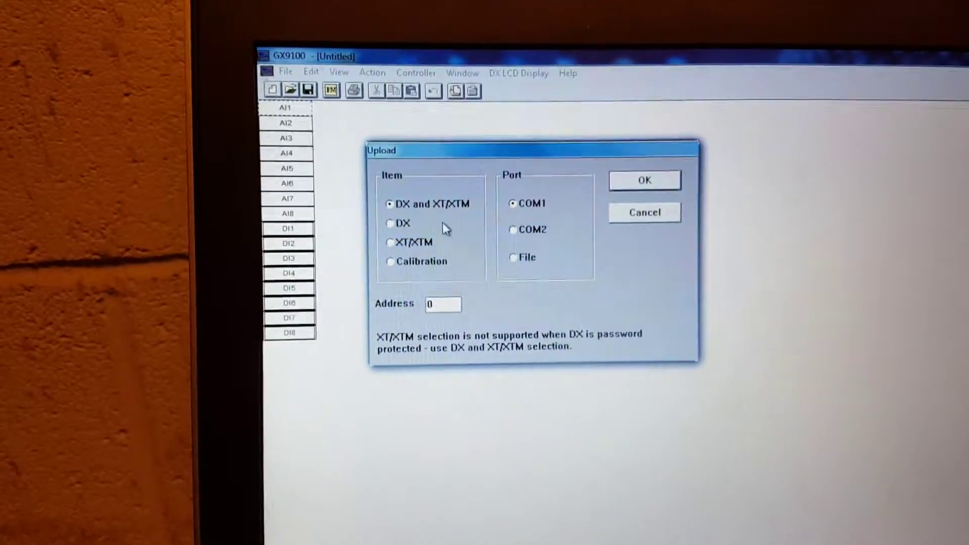
click(393, 227)
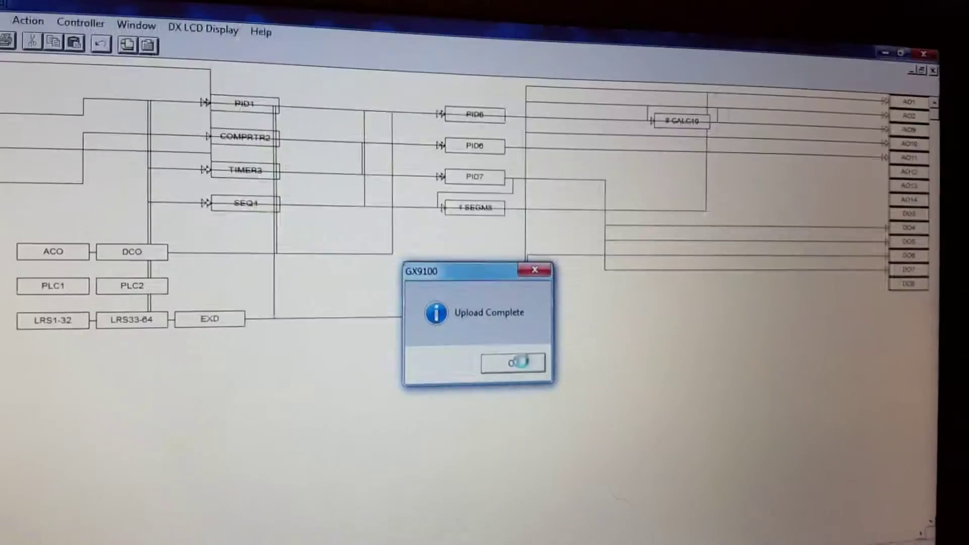
click(520, 361)
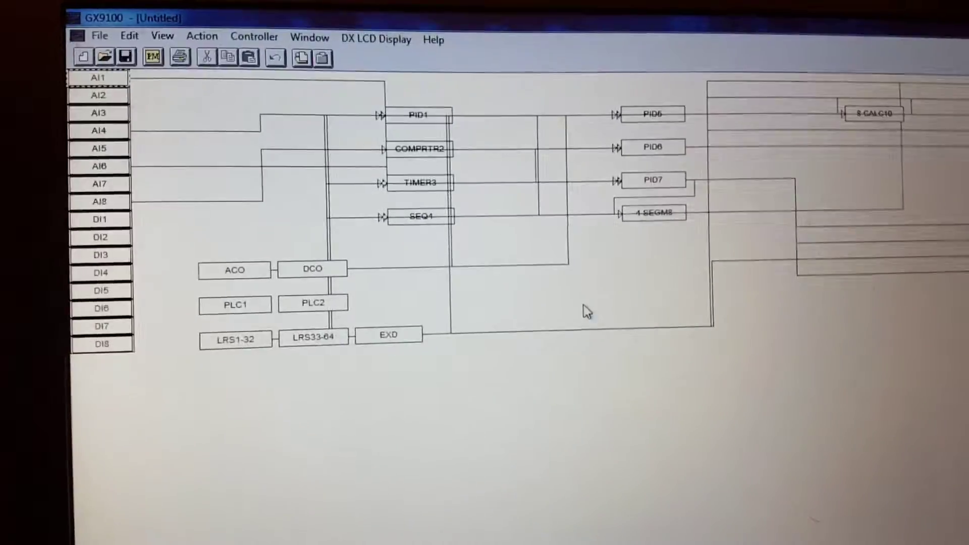
Start saving the uploaded program under a new file location and browse to the Users folder on drive C.
click(99, 35)
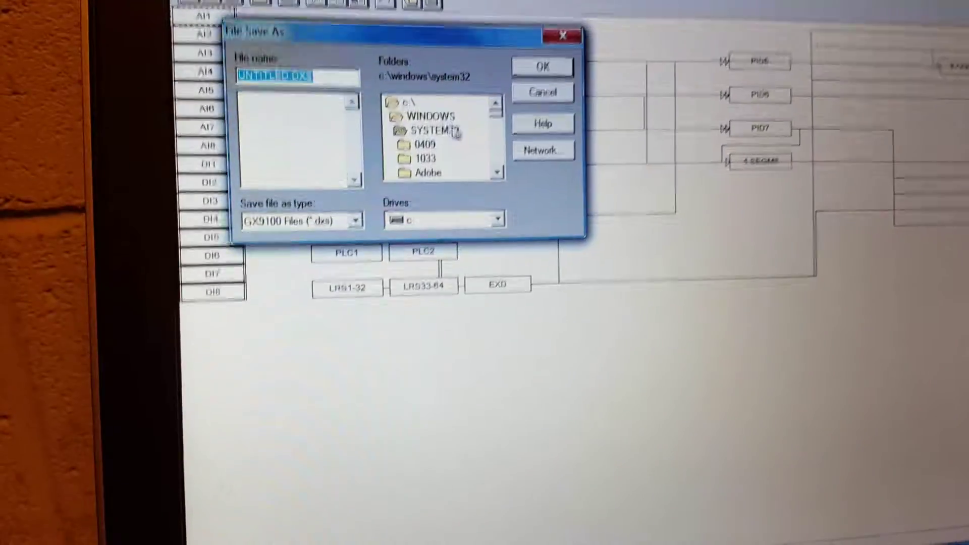
double_click(413, 90)
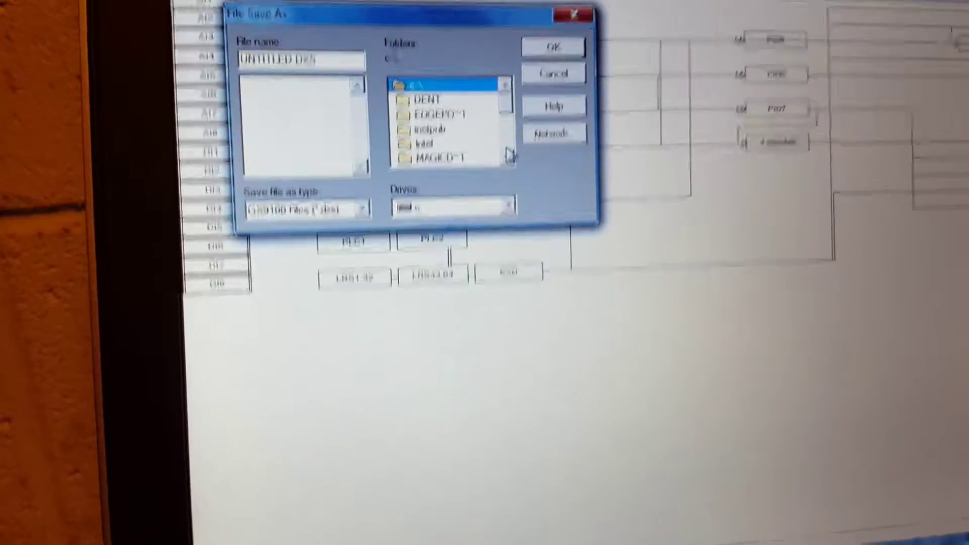
click(507, 155)
click(507, 155)
click(508, 155)
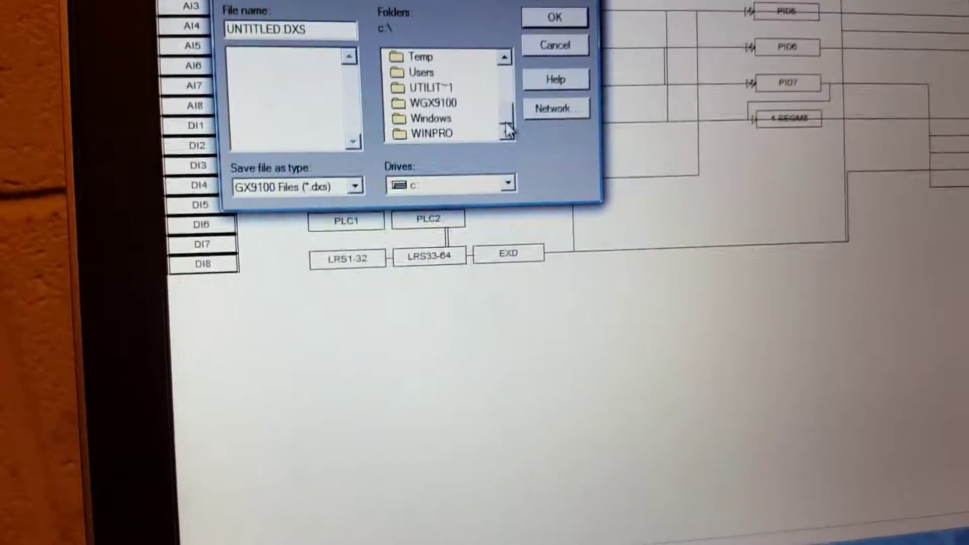
double_click(424, 77)
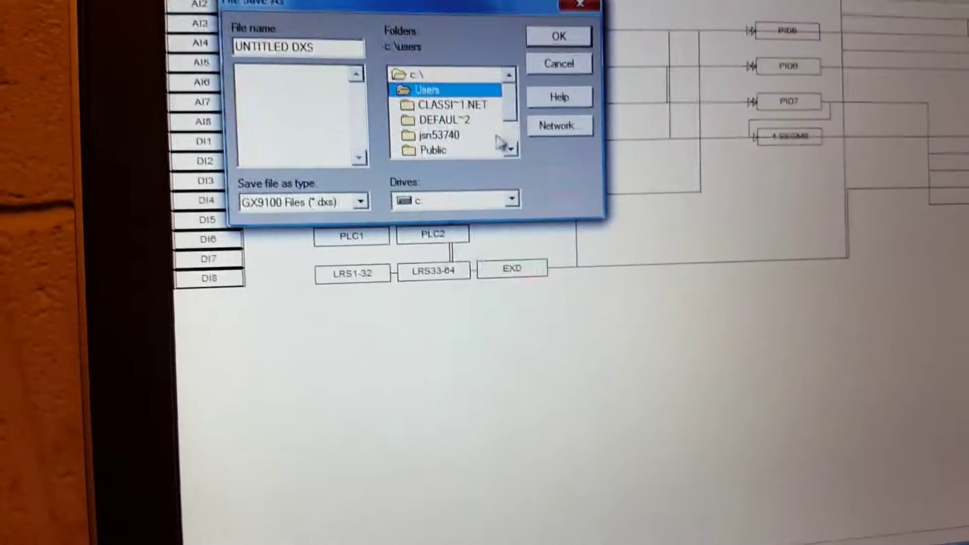
Set the save location to the System91 folder inside wkuuser, DOCUME~1 and CONTRO~1.
click(510, 148)
click(510, 148)
click(510, 148)
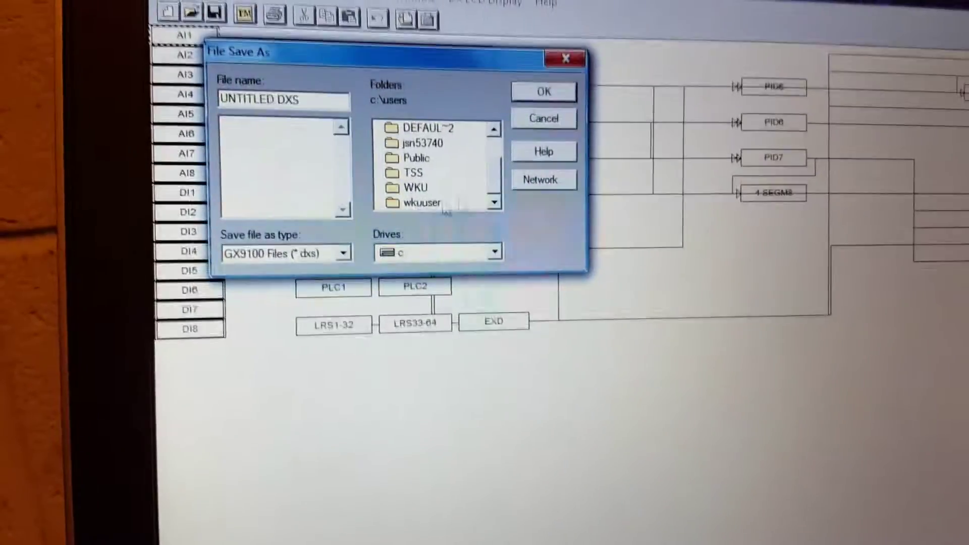
double_click(422, 202)
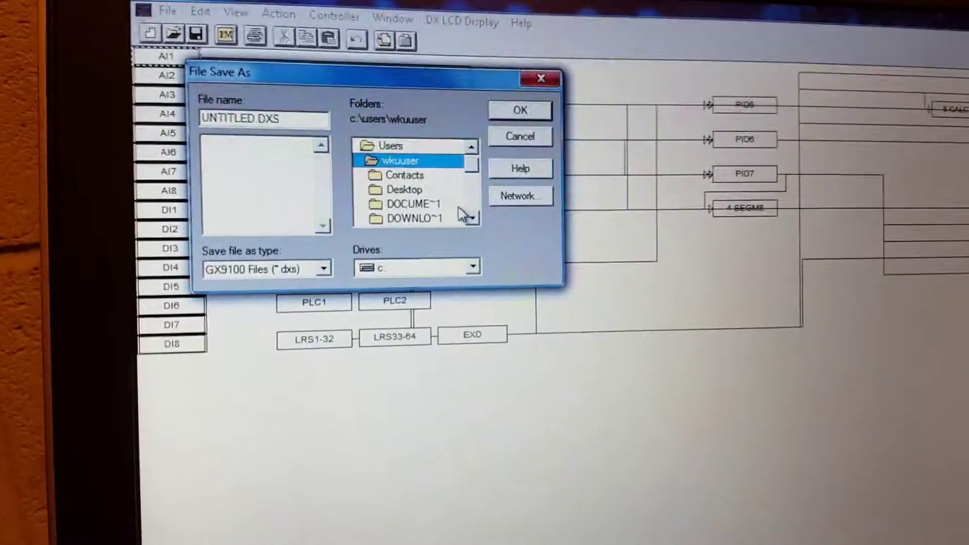
double_click(429, 205)
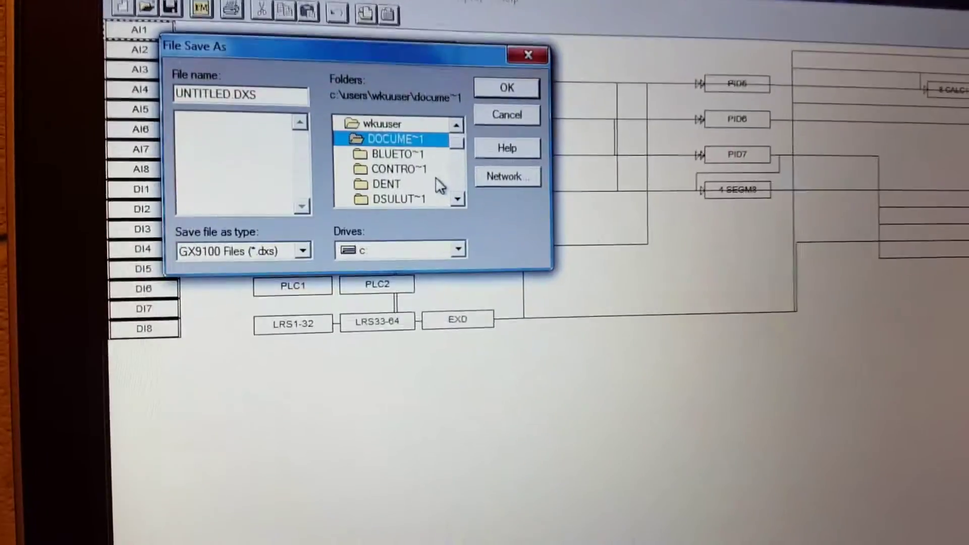
double_click(424, 169)
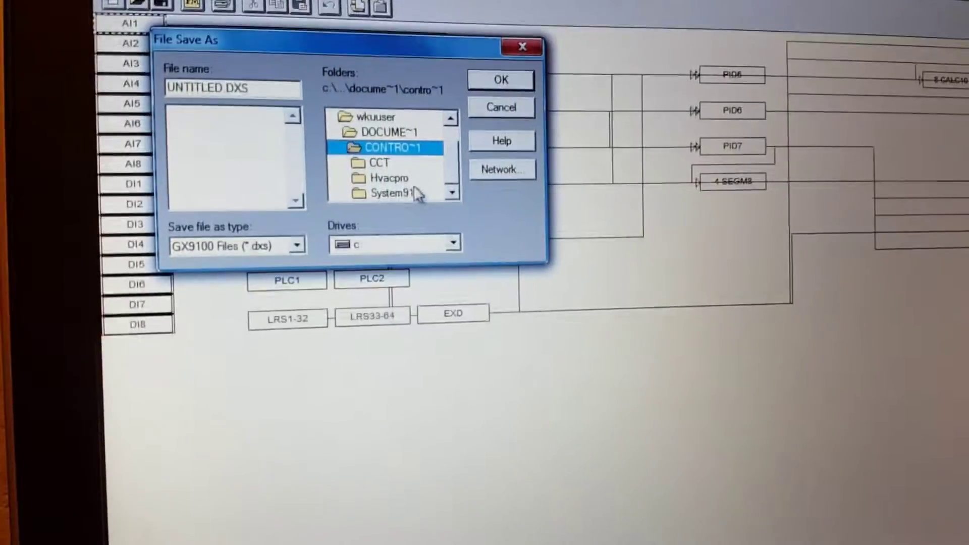
double_click(415, 193)
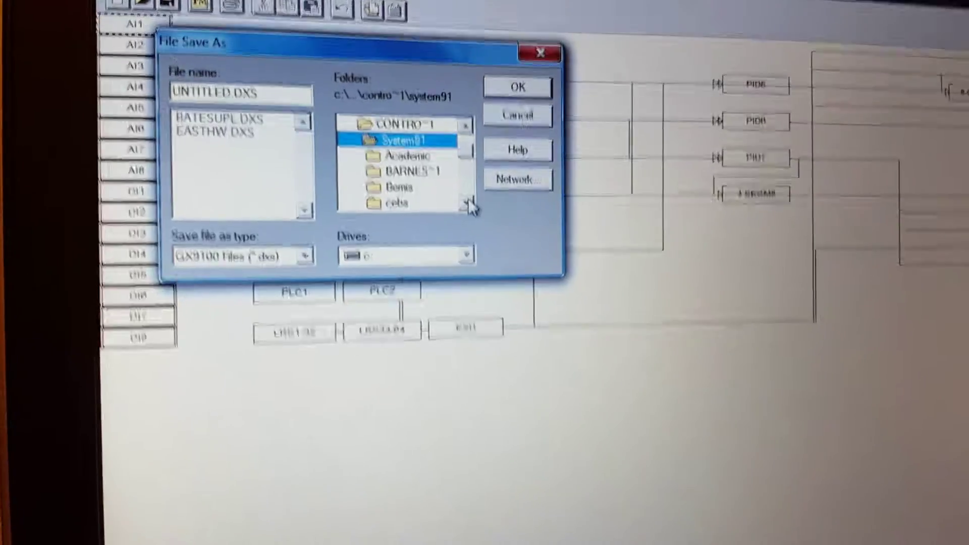
Look through the System91 subfolders for the building folder in which to save the uploaded program.
click(467, 203)
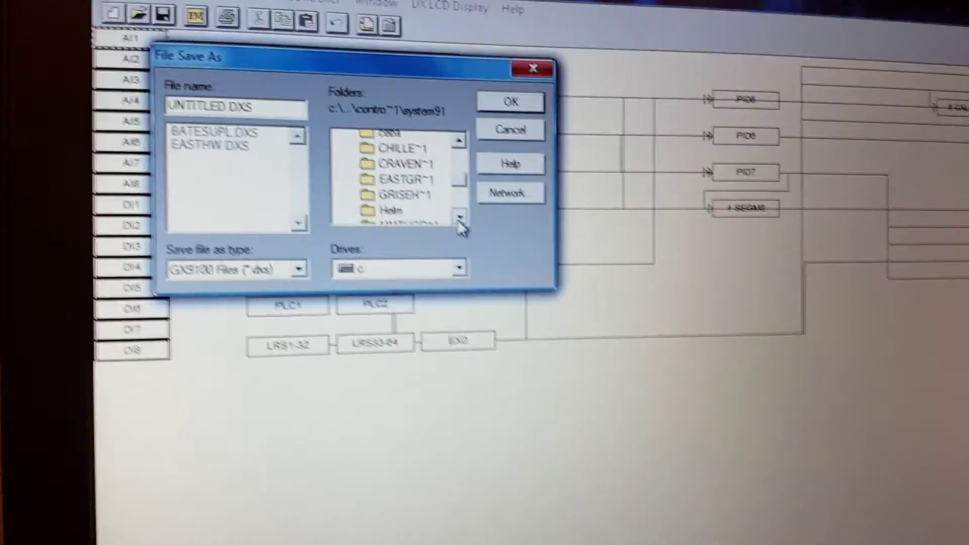
click(460, 218)
click(460, 219)
click(459, 218)
click(460, 218)
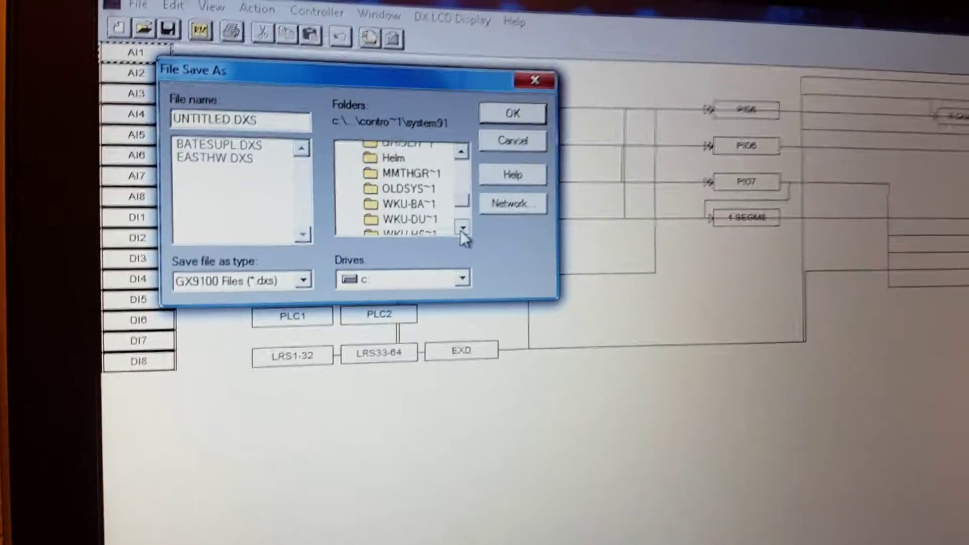
click(462, 228)
click(462, 228)
click(463, 228)
click(462, 229)
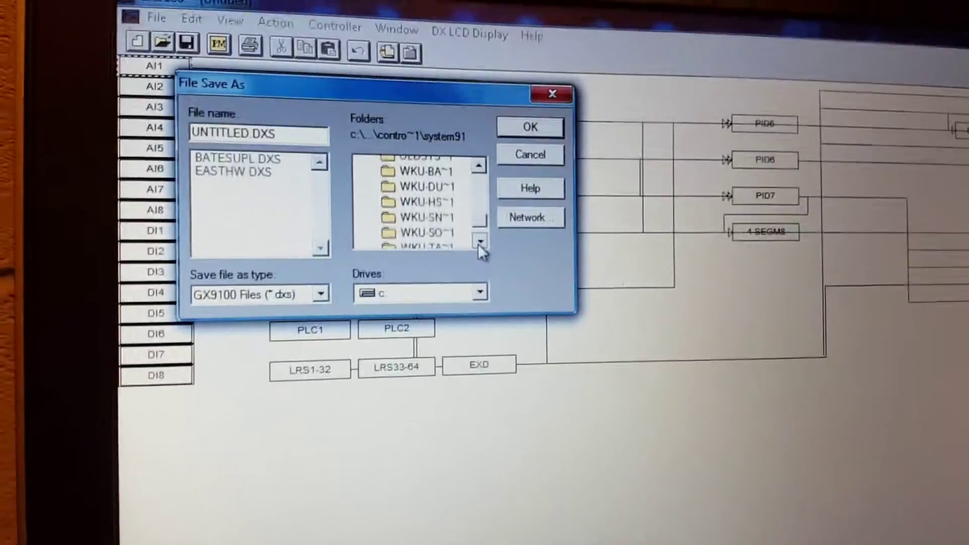
click(480, 242)
click(480, 242)
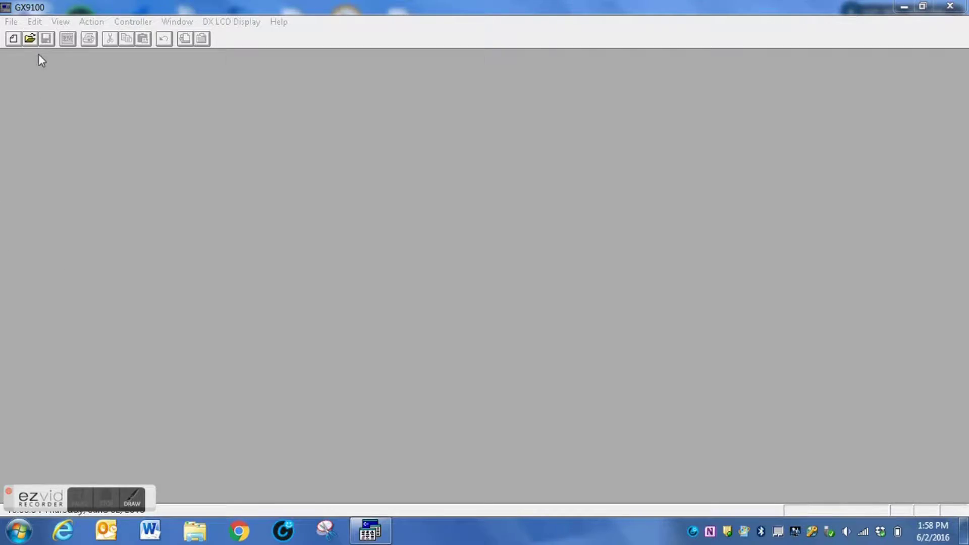
Open the file UNTITLED.DXS from the CHERRY~1 folder inside SYSTEM91.
click(30, 40)
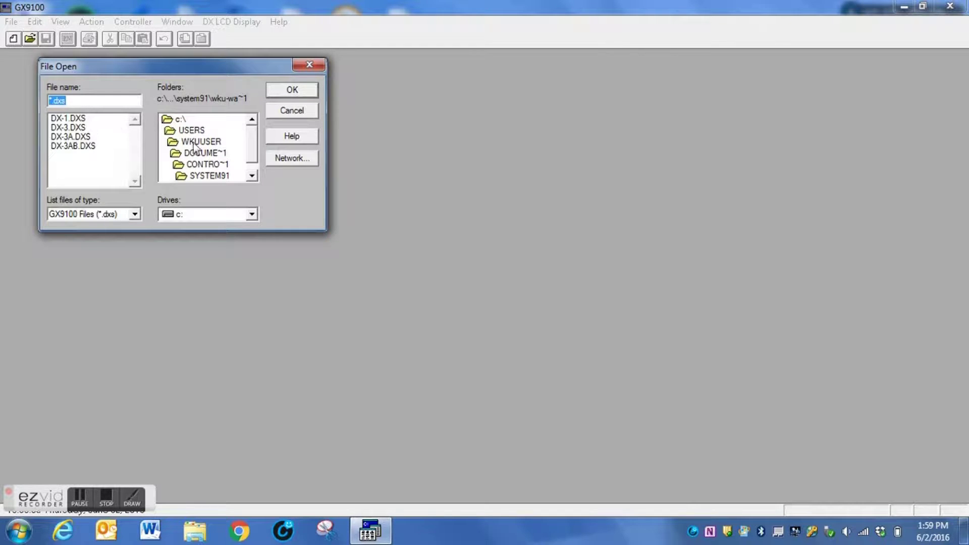
double_click(224, 177)
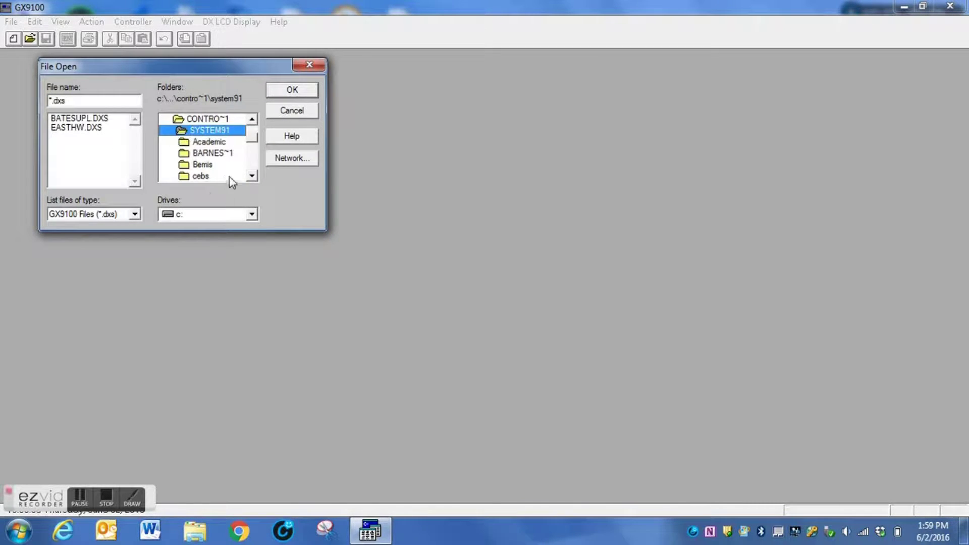
click(253, 176)
click(252, 176)
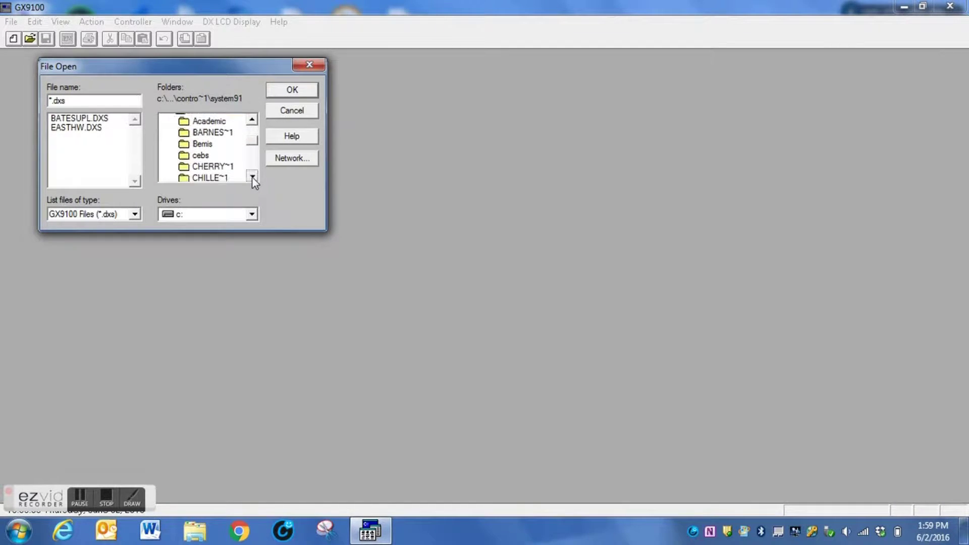
double_click(224, 170)
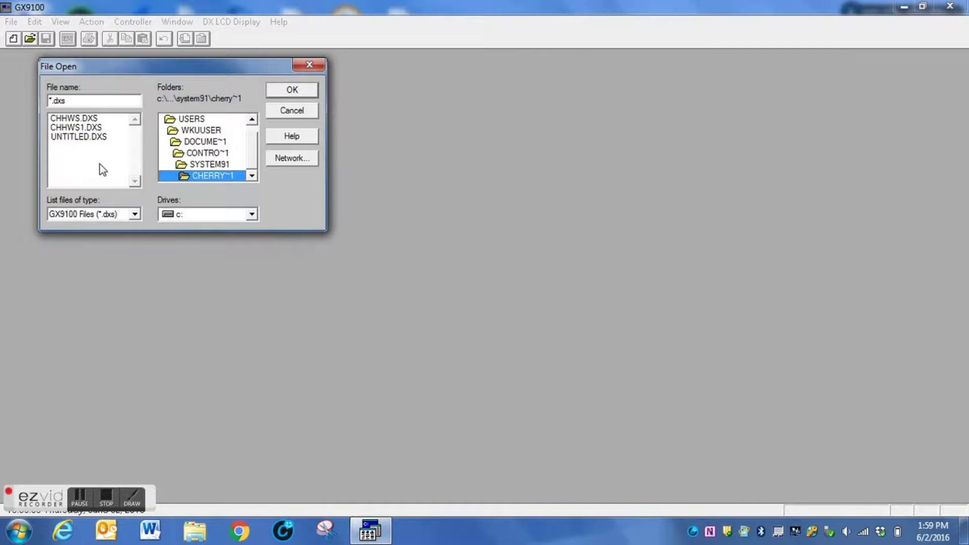
double_click(79, 137)
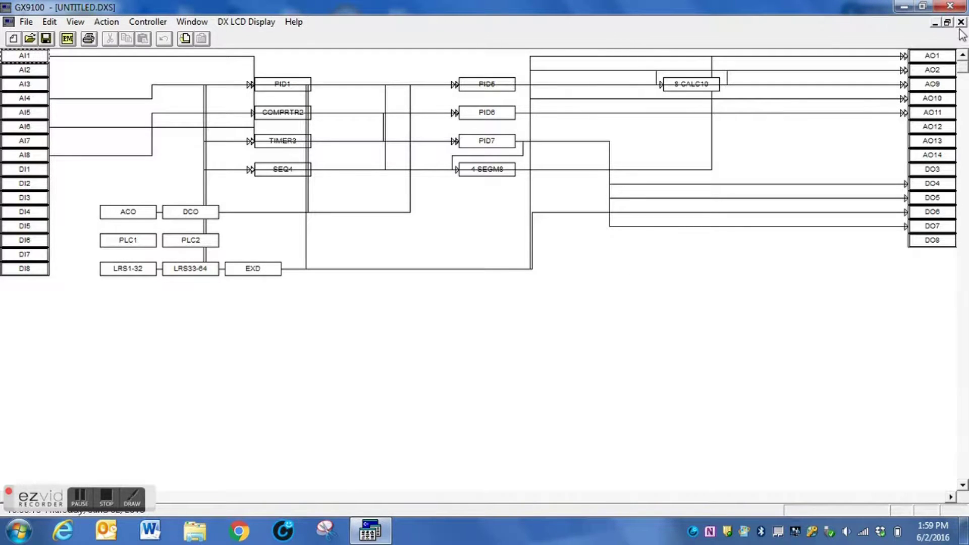
Trace the connections of analog output AO9, review its data settings and close them without changes.
right_click(926, 84)
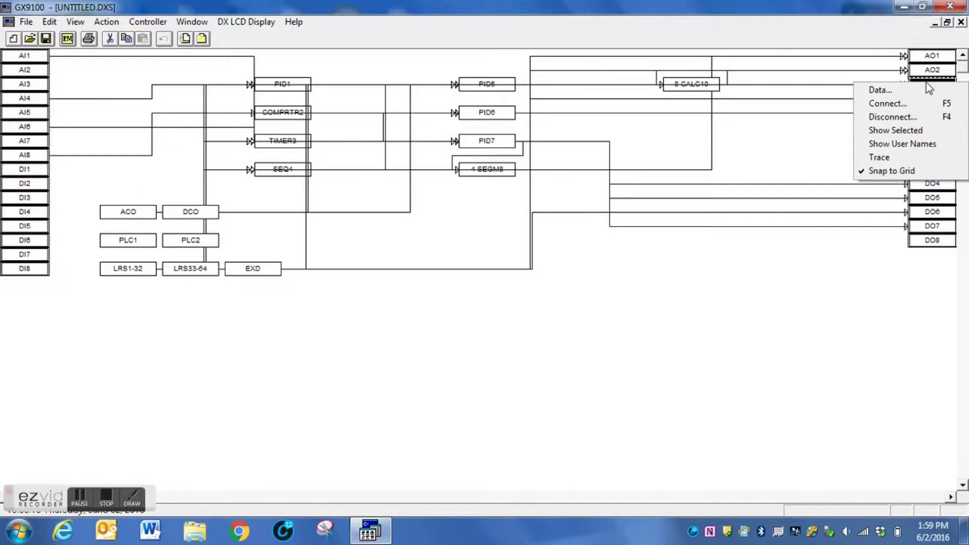
click(913, 165)
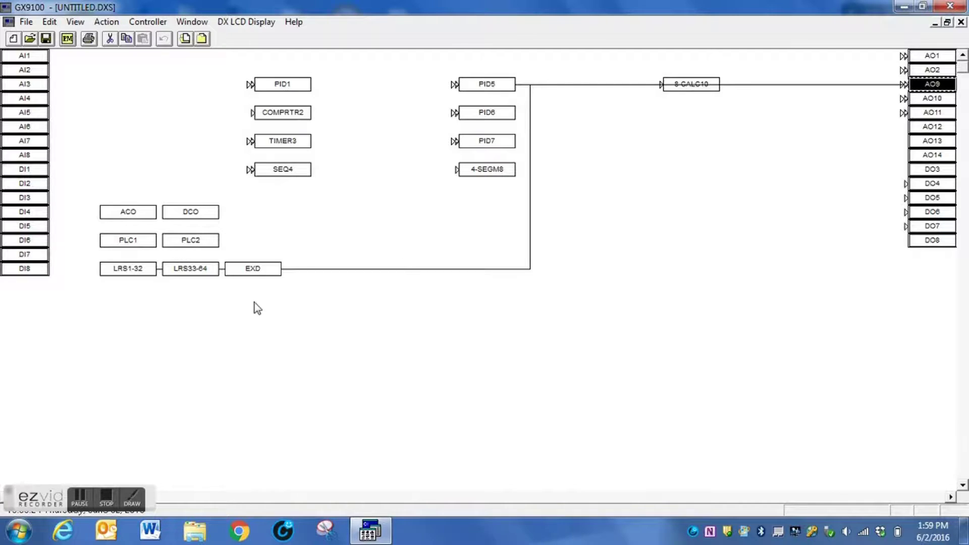
right_click(936, 87)
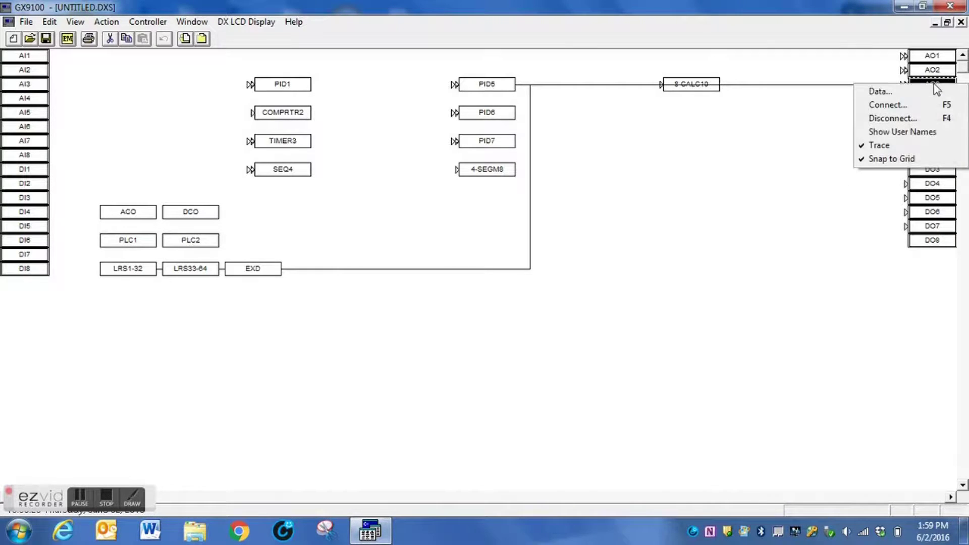
click(934, 91)
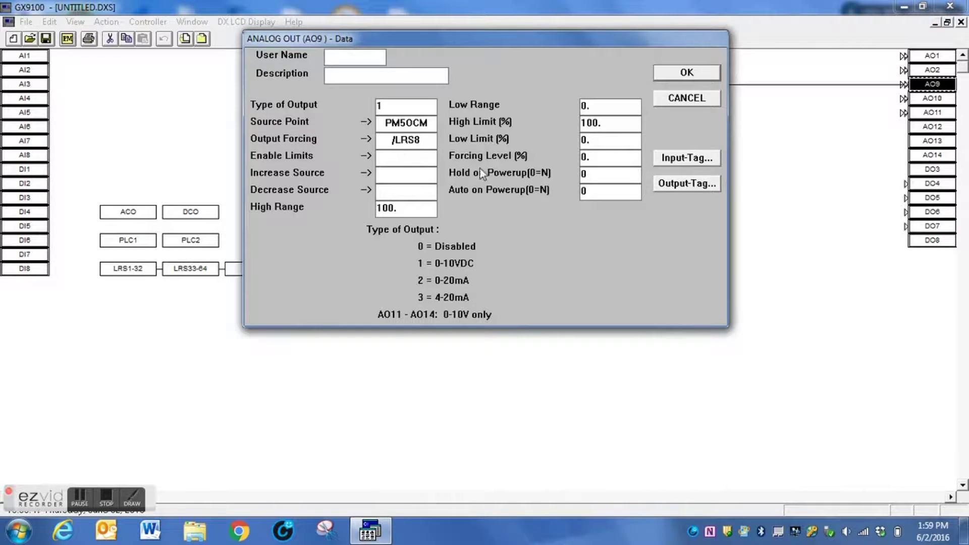
click(692, 98)
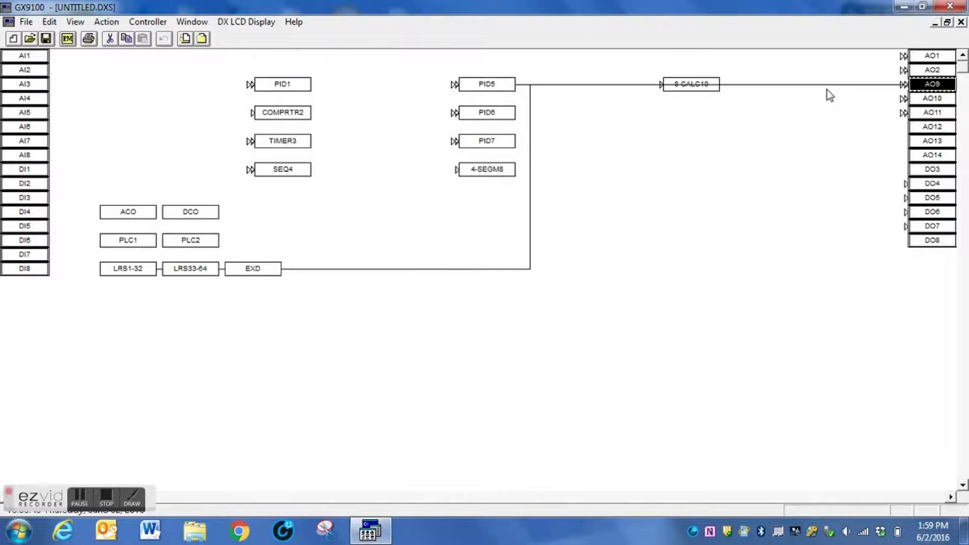
Move the 8-CALC10 block below the AO9 connection line and delete the AO@ connection between PID5 and AO9.
drag(681, 90, 700, 175)
click(932, 87)
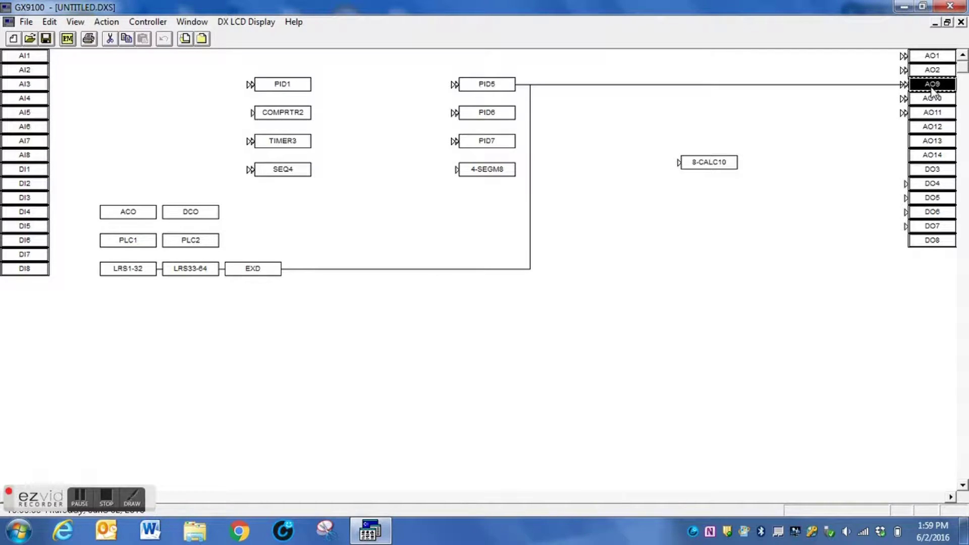
right_click(931, 87)
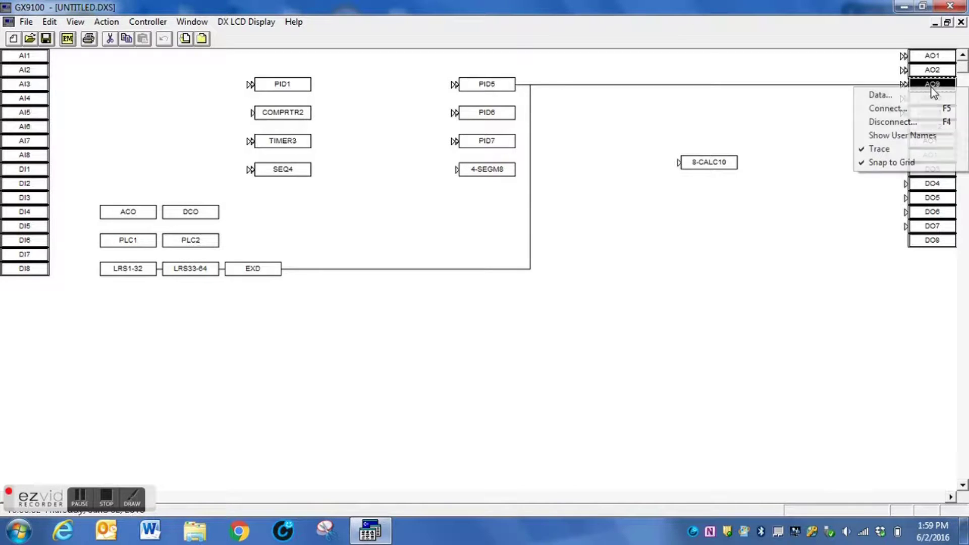
click(912, 124)
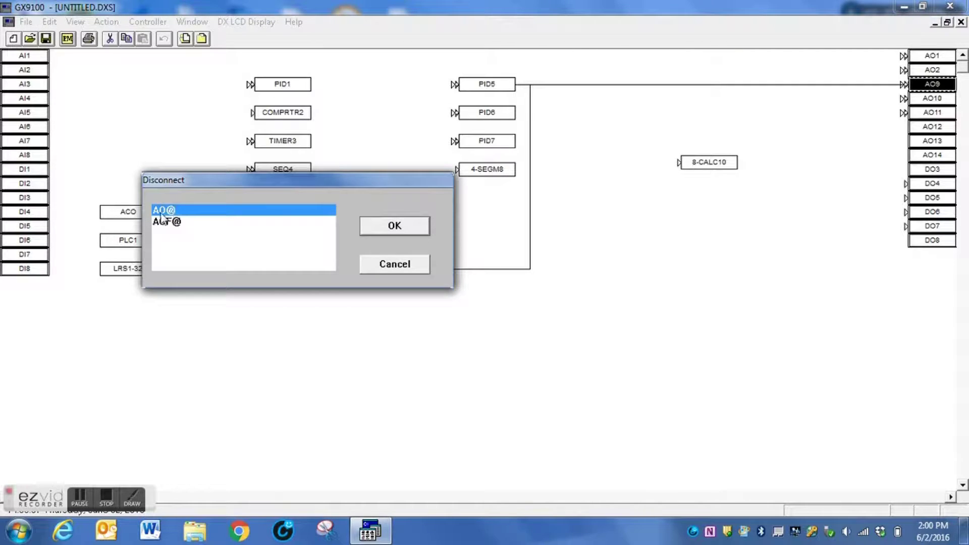
click(398, 229)
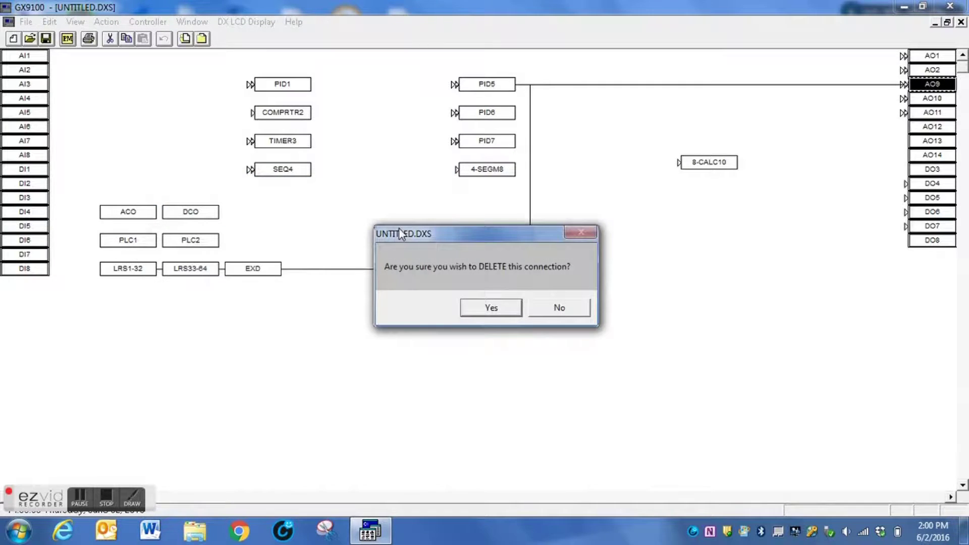
click(496, 310)
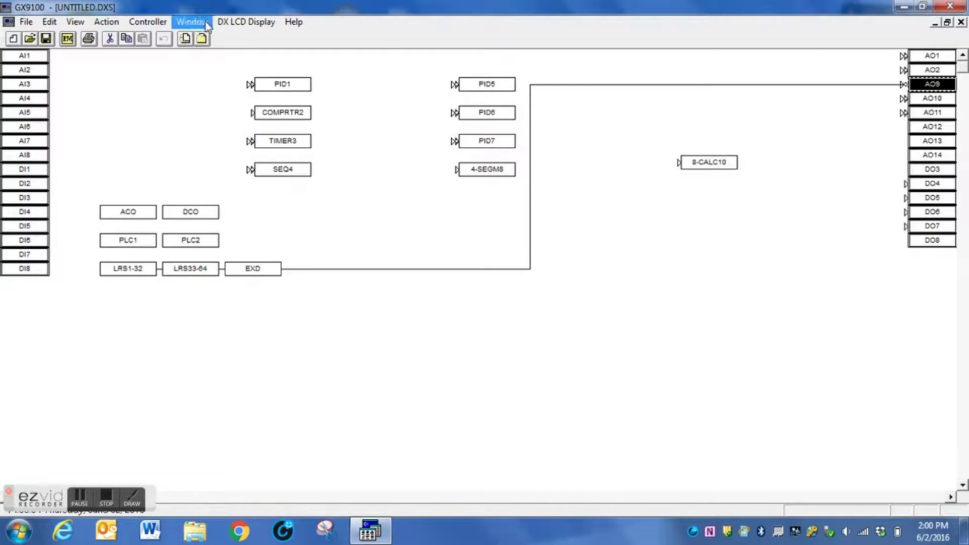
Add a Four-Segment numeric module to the diagram between PID5 and AO9.
click(68, 39)
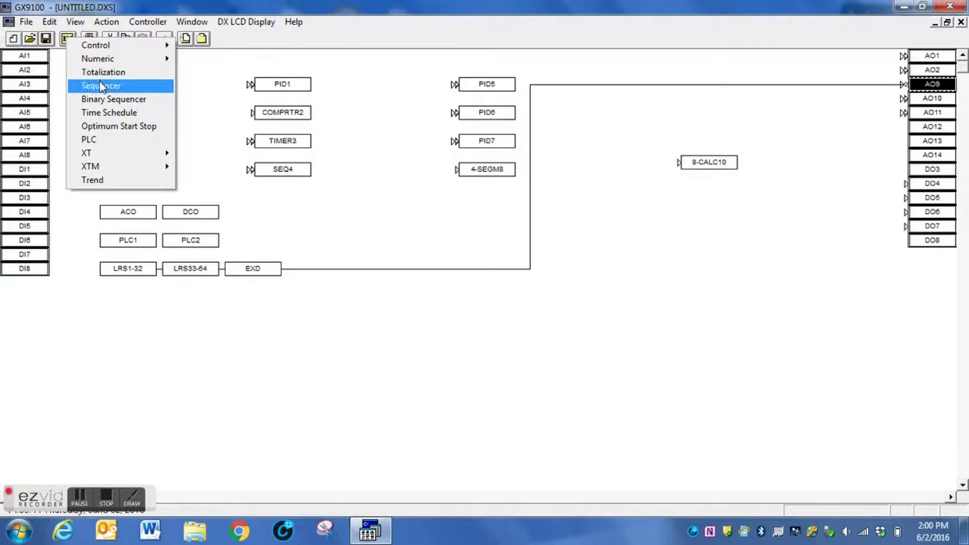
mouse_move(108, 59)
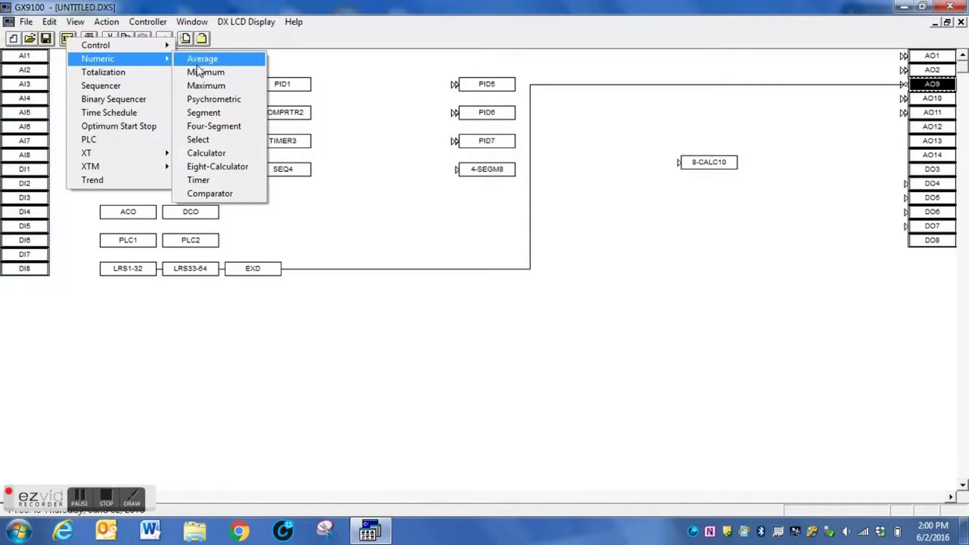
click(227, 133)
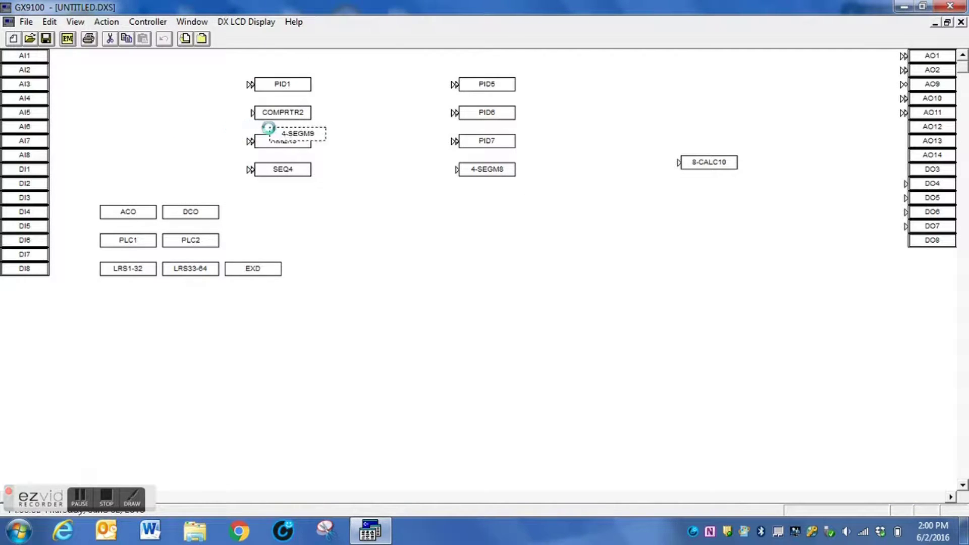
click(597, 107)
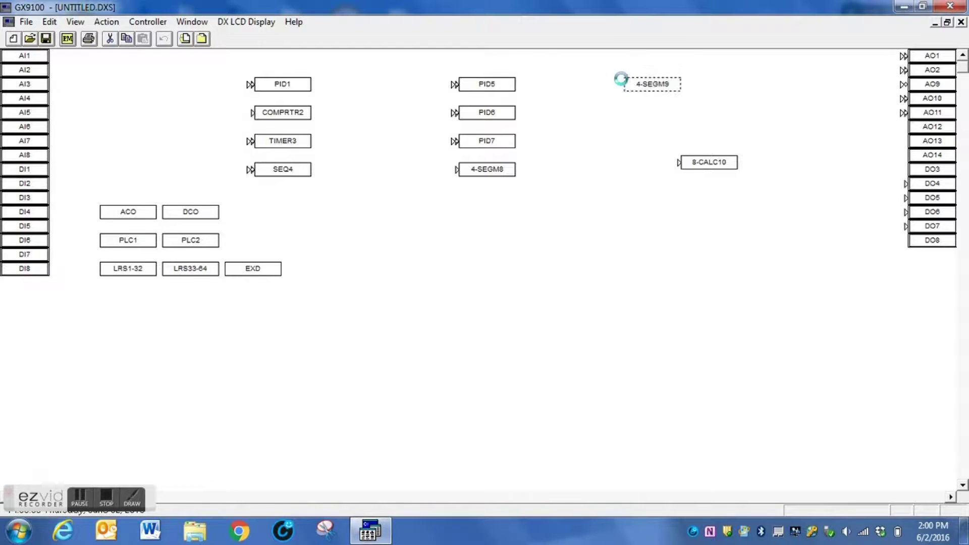
click(638, 86)
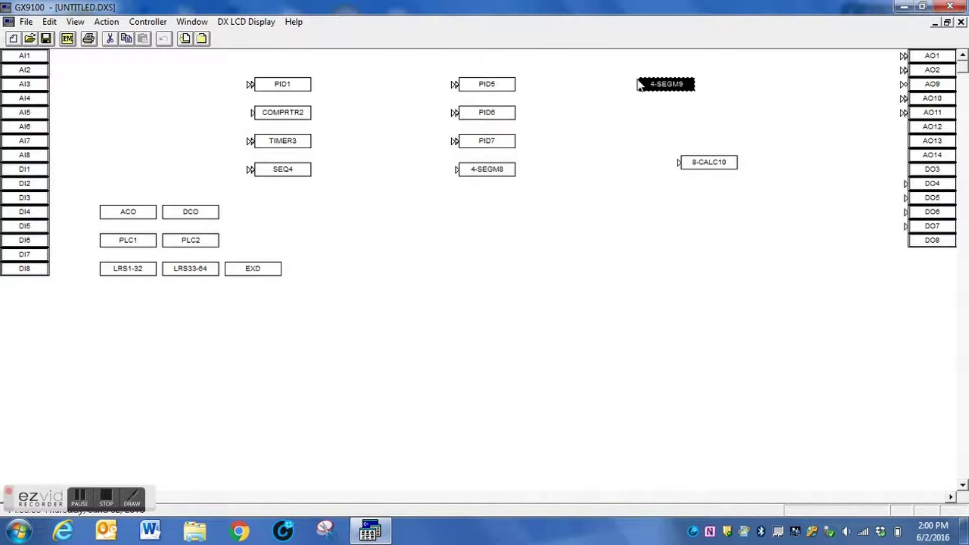
In the 4-SEGM9 data, set channel 1 segments #1, #2 and #3 to X 50 and Y 100.
right_click(679, 85)
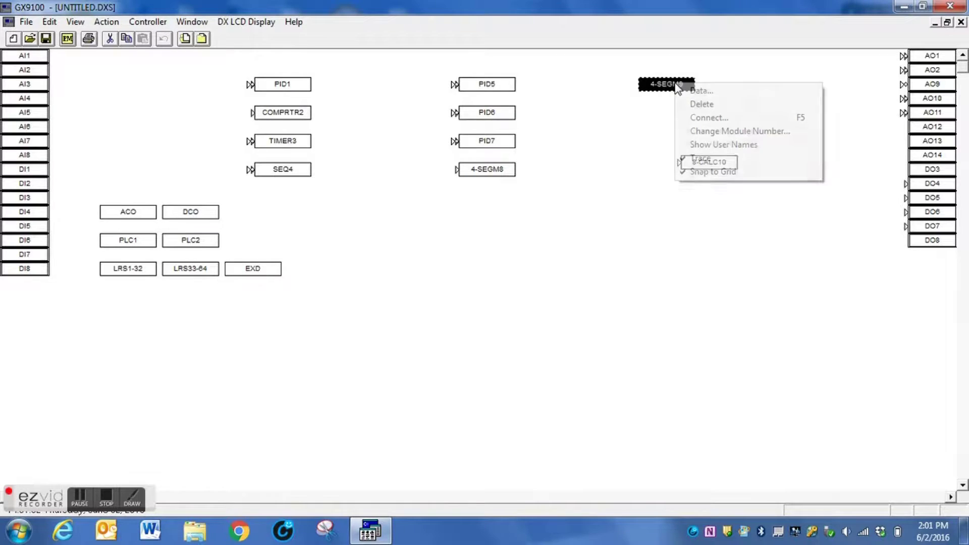
click(699, 91)
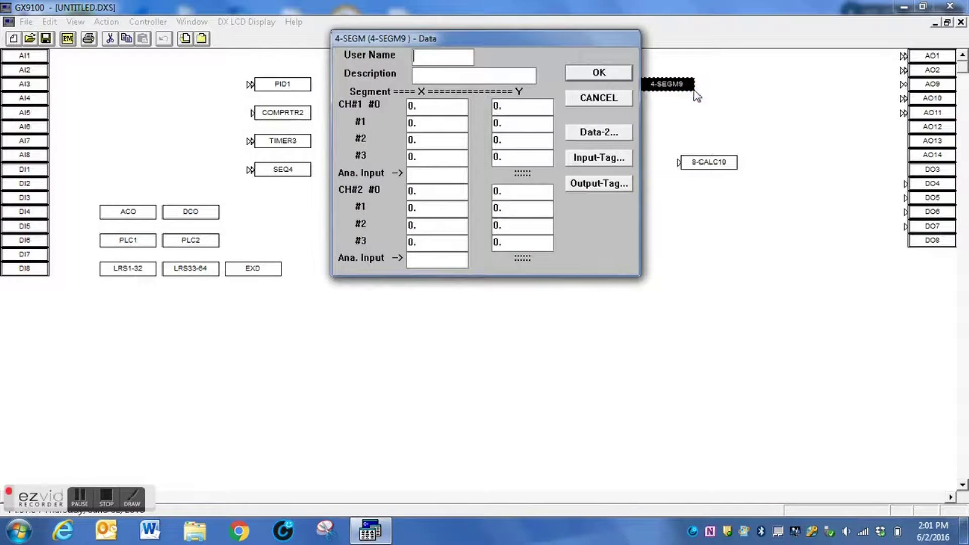
click(436, 125)
text(50)
key(Tab)
text(100)
key(Tab)
text(50)
key(Tab)
text(100)
key(Tab)
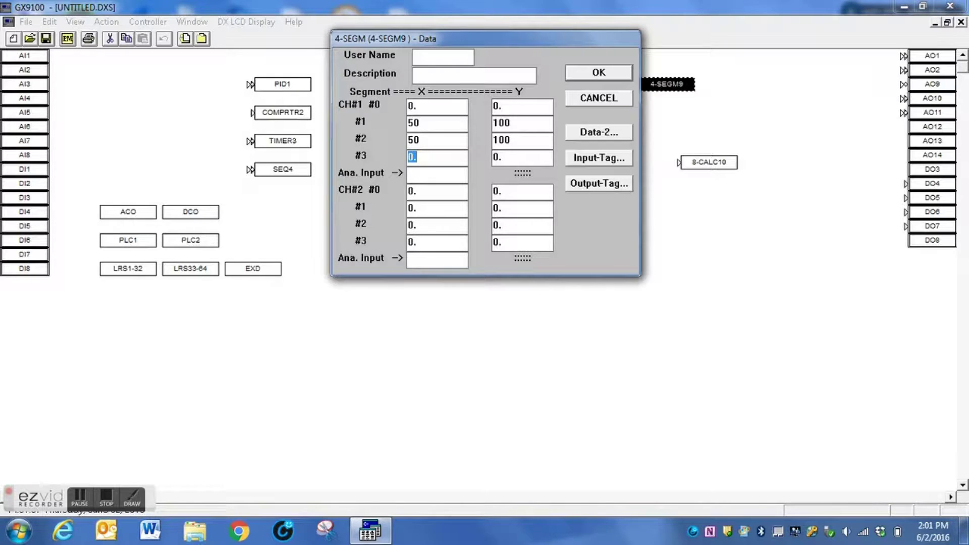
text(50)
key(Tab)
text(100)
Set channel 2 segment #0 to X 50, and segments #1, #2 and #3 to X 100 and Y 100.
double_click(425, 193)
text(50)
click(432, 210)
text(100)
click(487, 208)
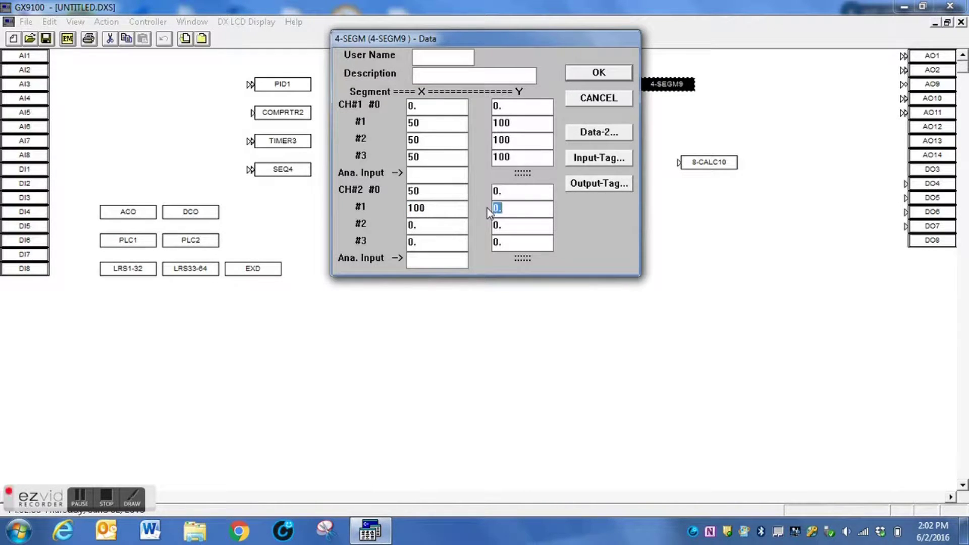
text(100)
click(433, 231)
text(100)
key(Tab)
text(100)
key(Tab)
text(100)
key(Tab)
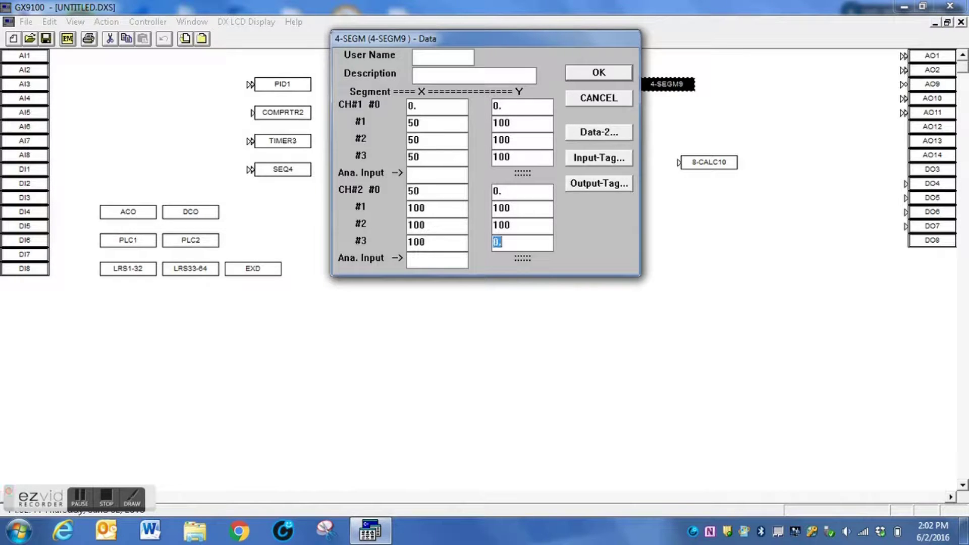
text(100)
Assign PM6OCM from PM6PID as the analog input of 4-SEGM9 channel 1.
double_click(449, 172)
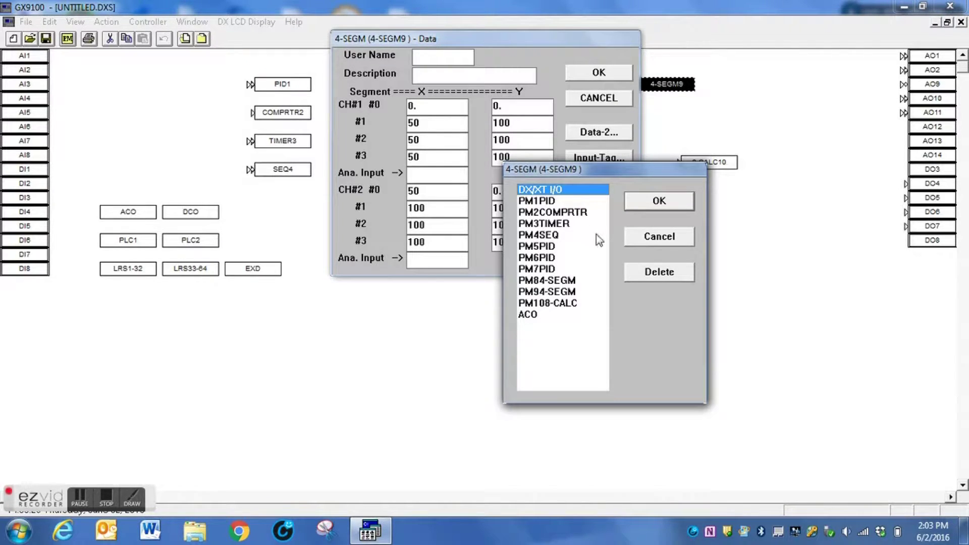
click(553, 258)
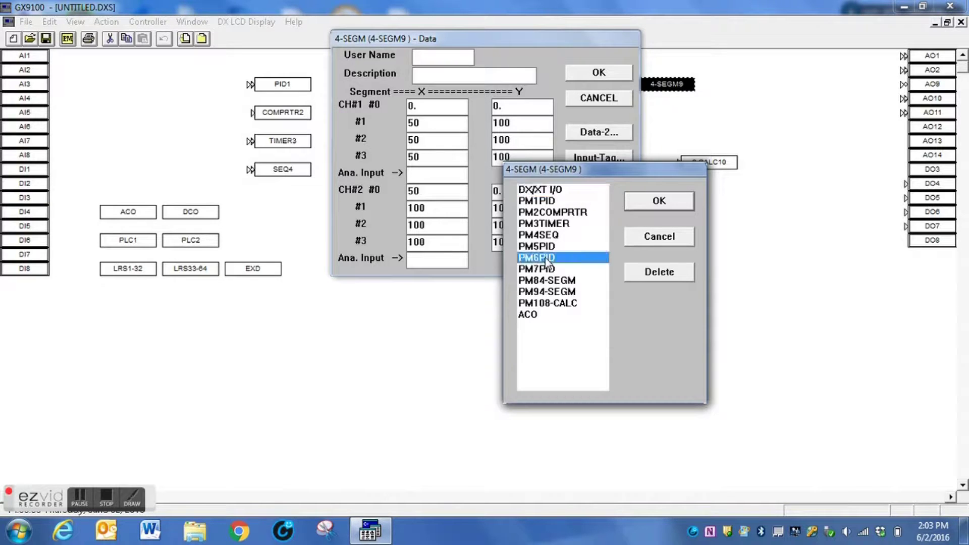
click(658, 203)
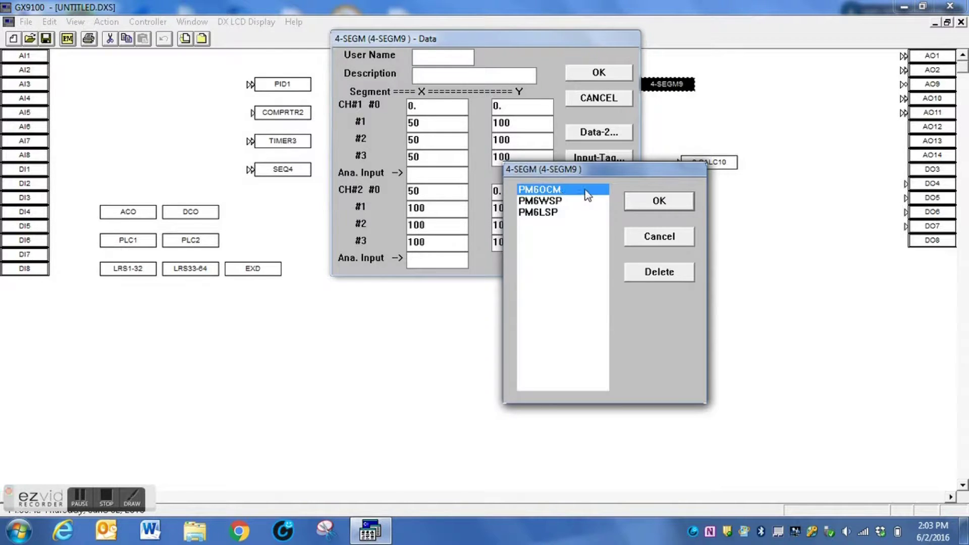
click(662, 203)
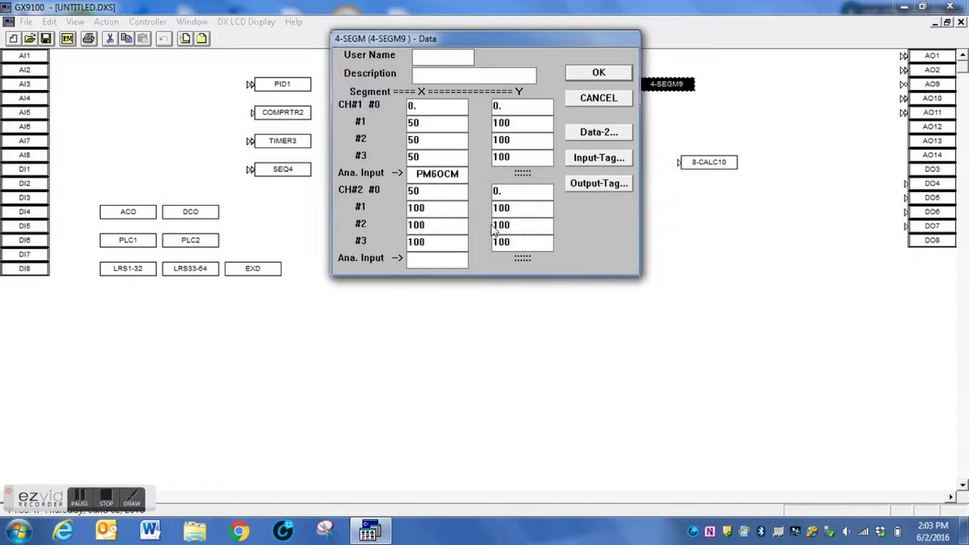
Assign PM6OCM from PM6PID as the channel 2 analog input and accept the 4-SEGM9 data.
click(434, 263)
double_click(440, 253)
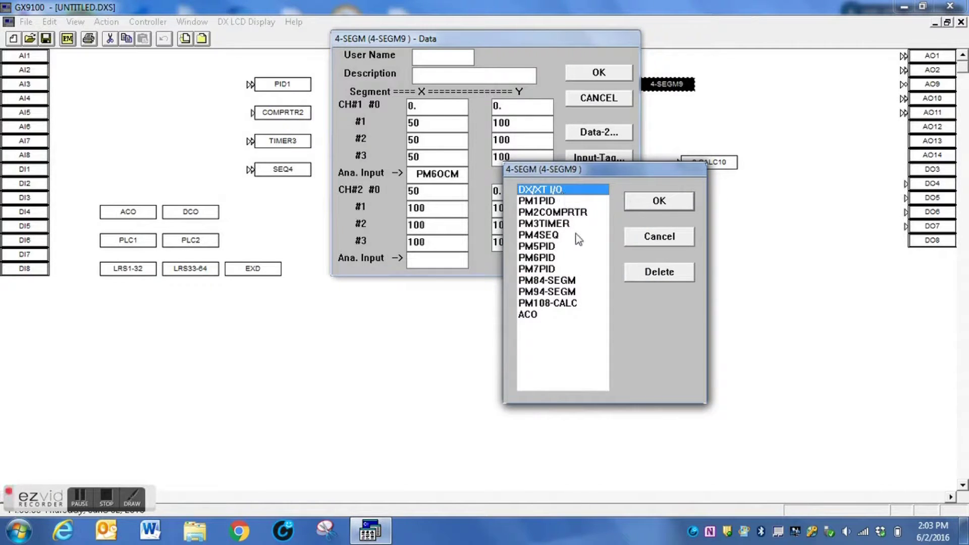
click(563, 259)
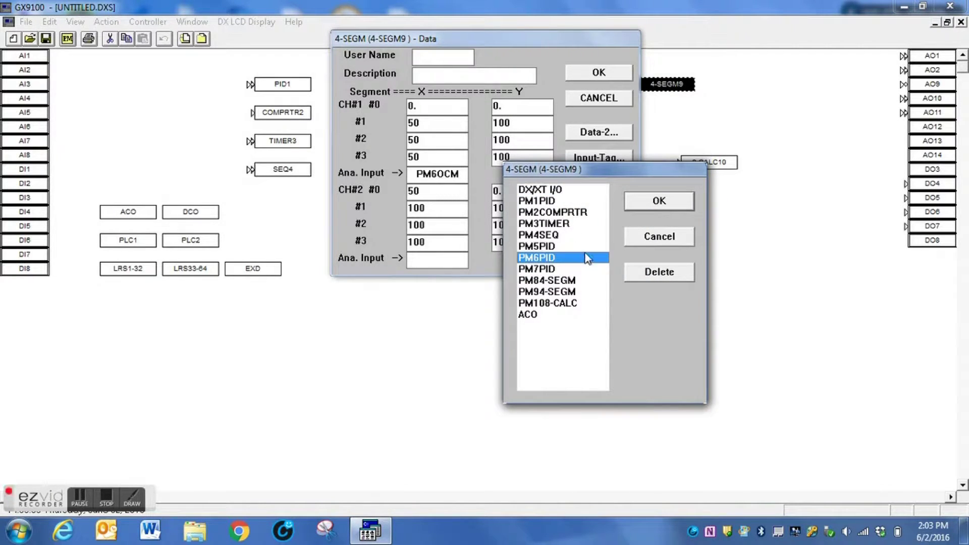
click(660, 202)
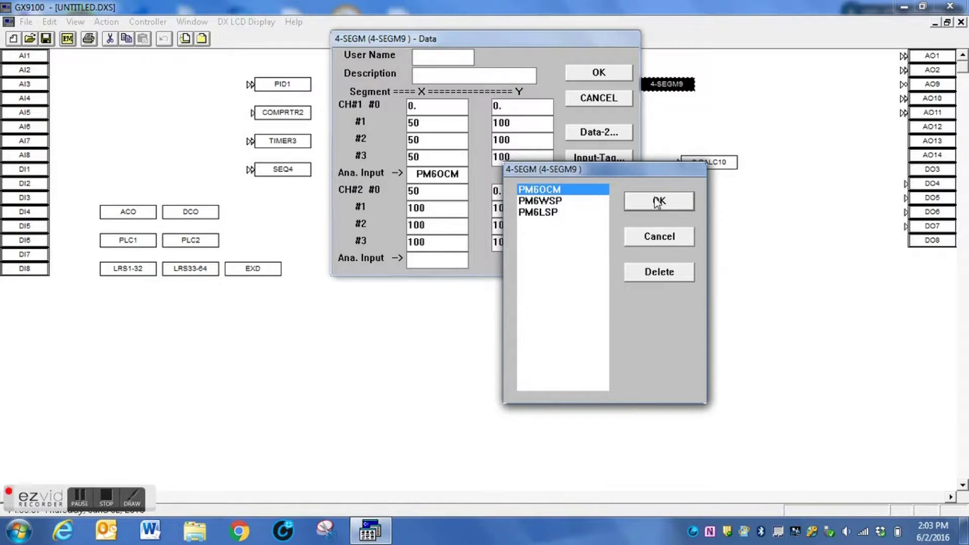
click(659, 202)
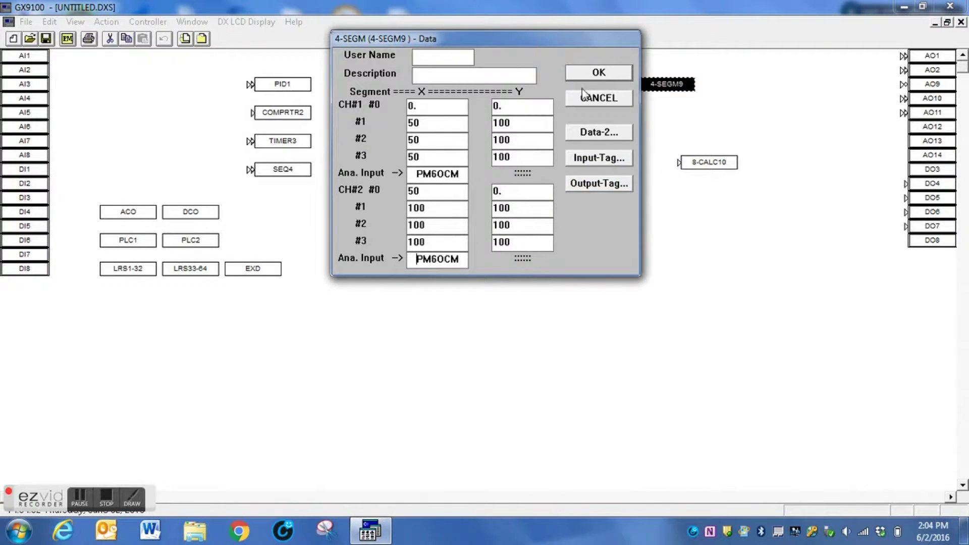
click(596, 76)
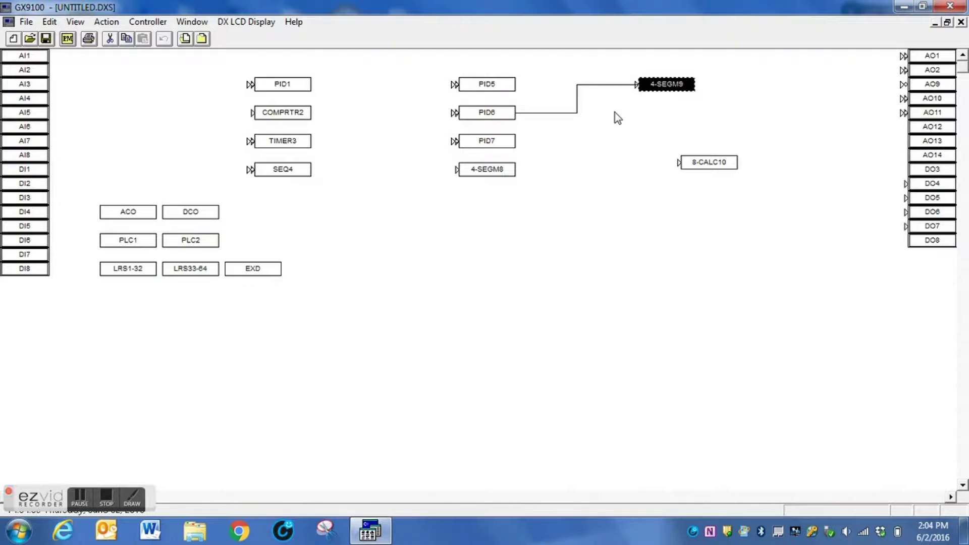
Set the output type of analog output AO12 to 1 (0-10VDC) and accept its data.
right_click(932, 129)
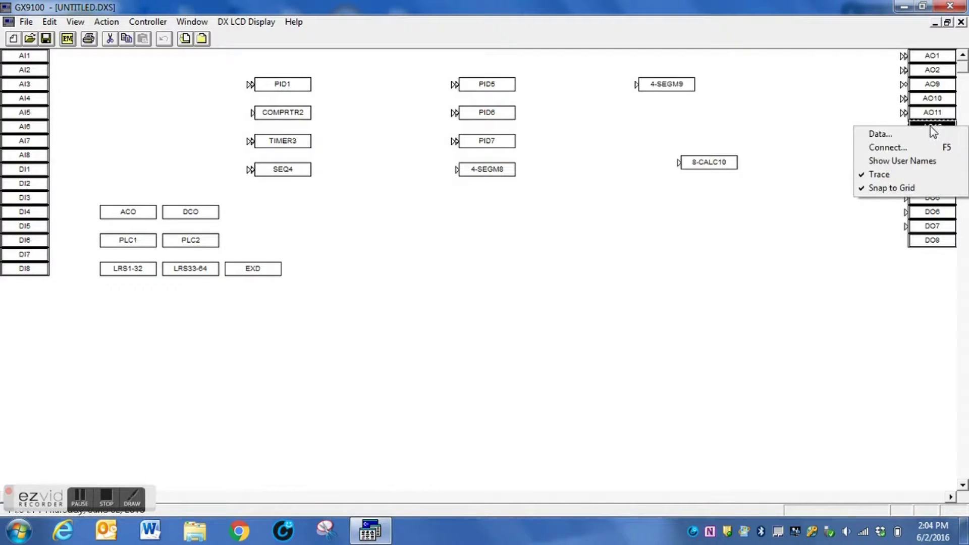
click(920, 133)
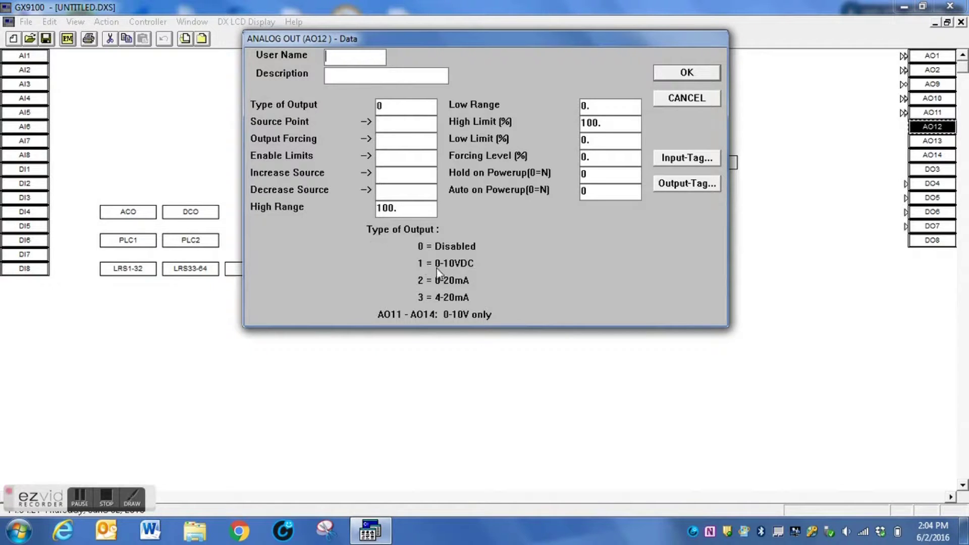
double_click(405, 109)
text(1)
click(684, 74)
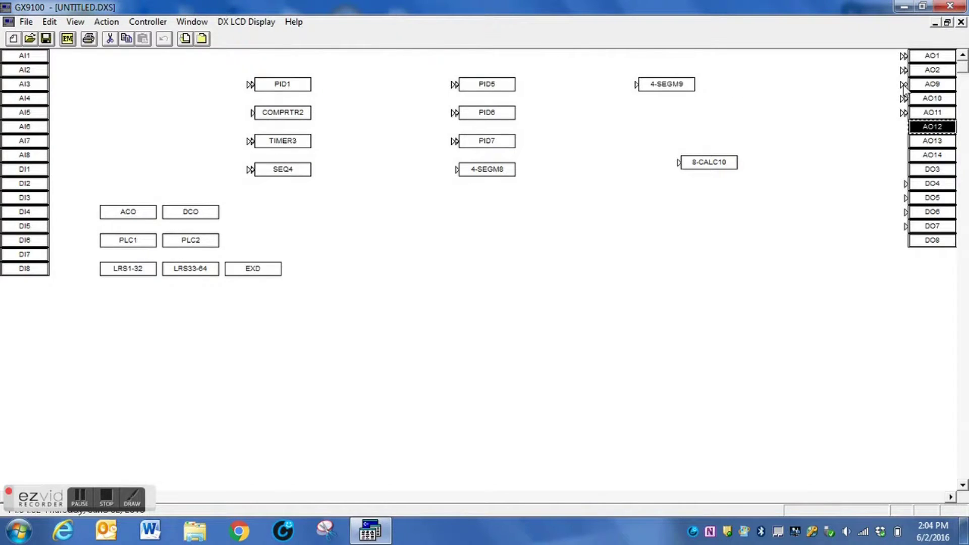
Set the source point of analog output AO9 to PM9NCM1 from the PM94-SEGM module and accept its data.
right_click(941, 85)
click(941, 91)
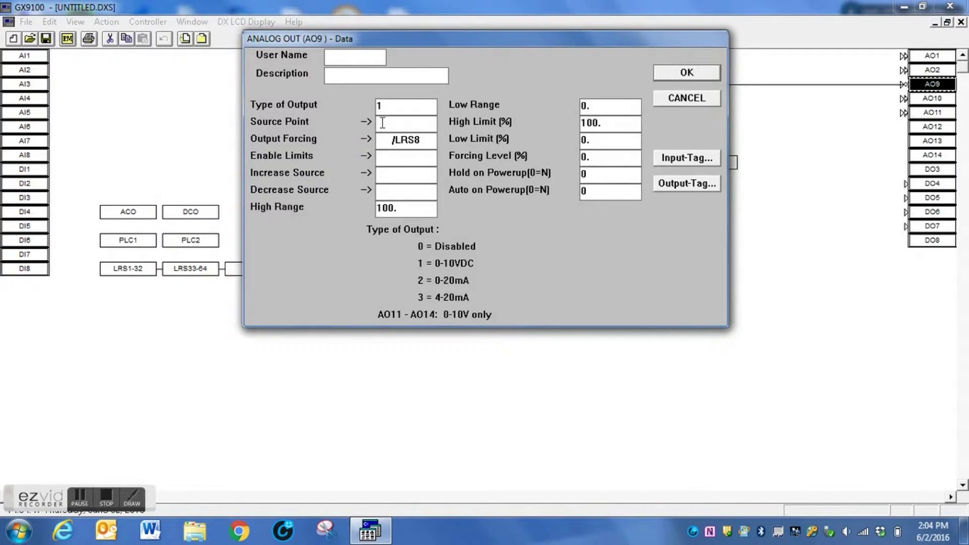
click(408, 123)
drag(509, 46, 557, 219)
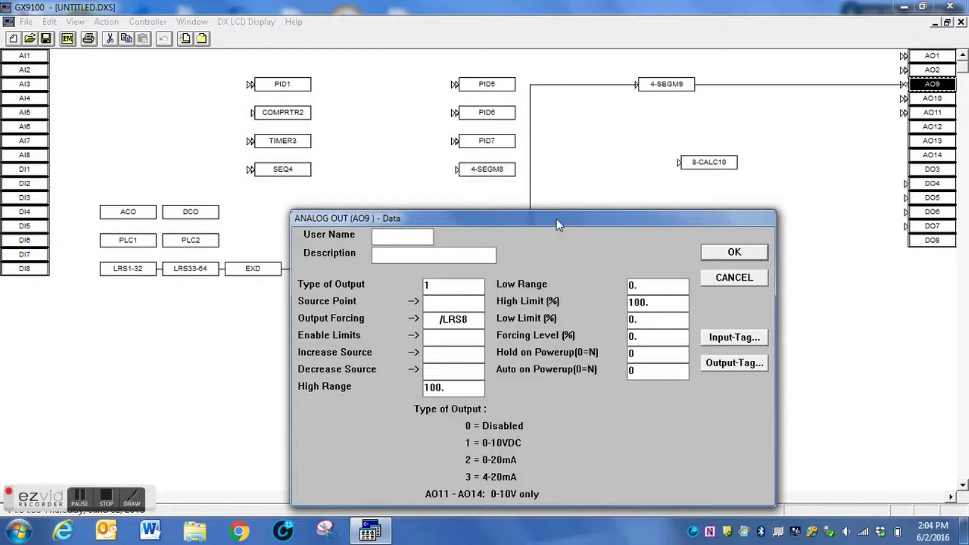
drag(556, 219, 593, 70)
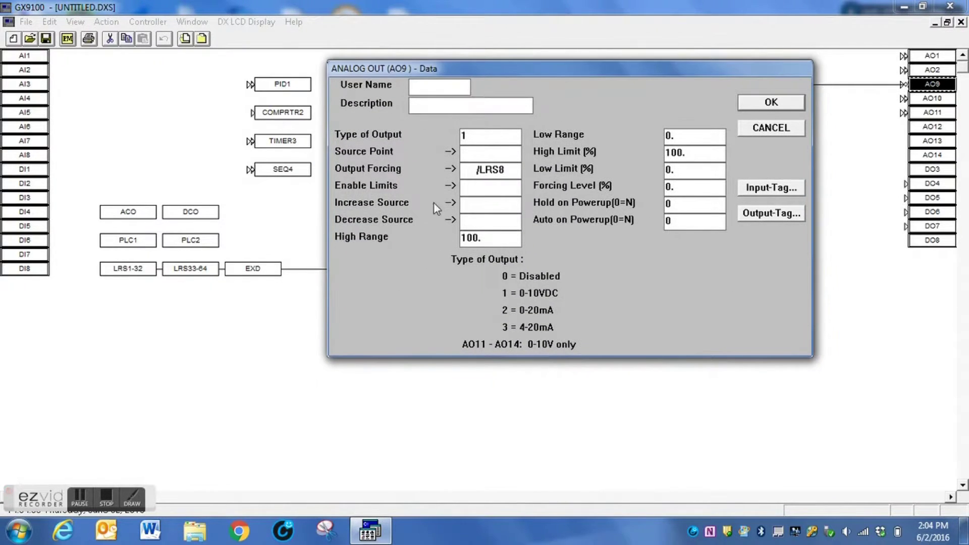
double_click(498, 171)
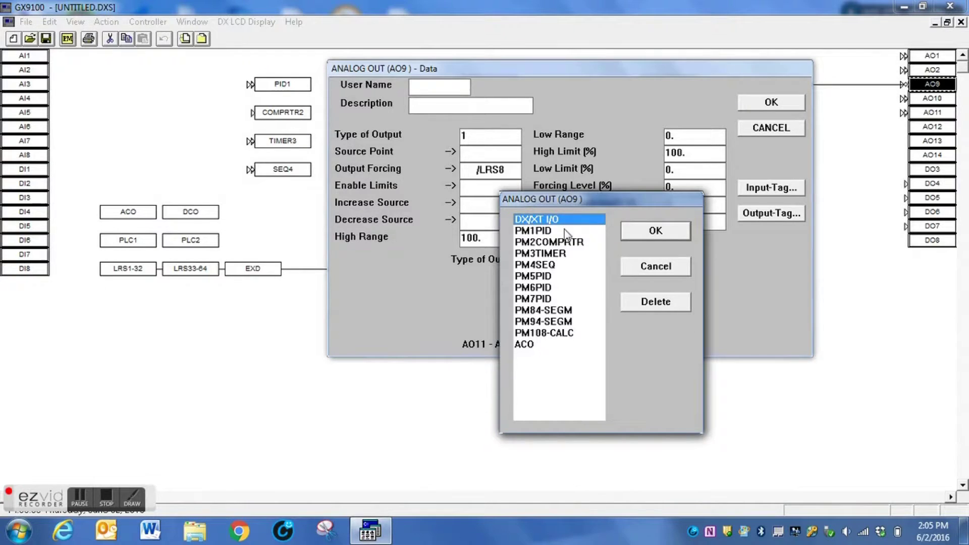
click(562, 327)
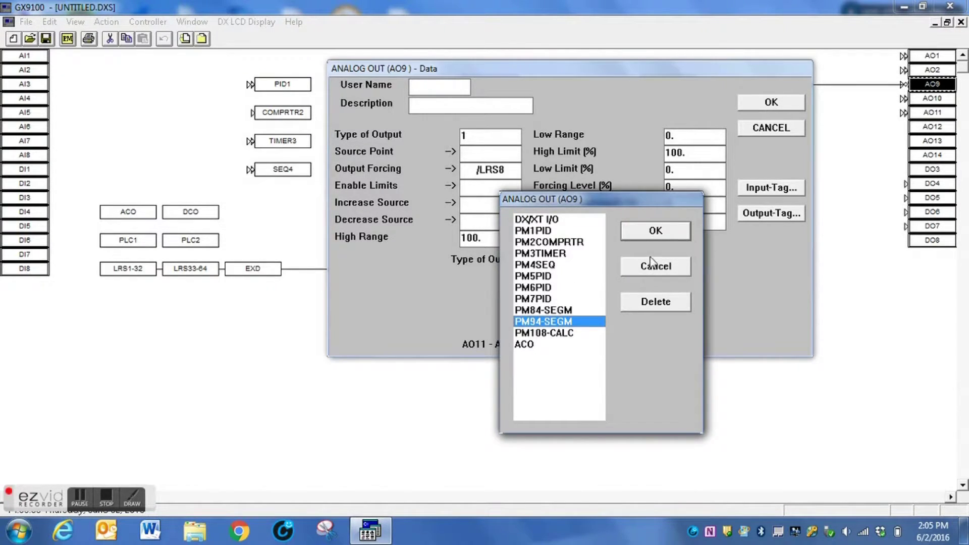
click(650, 234)
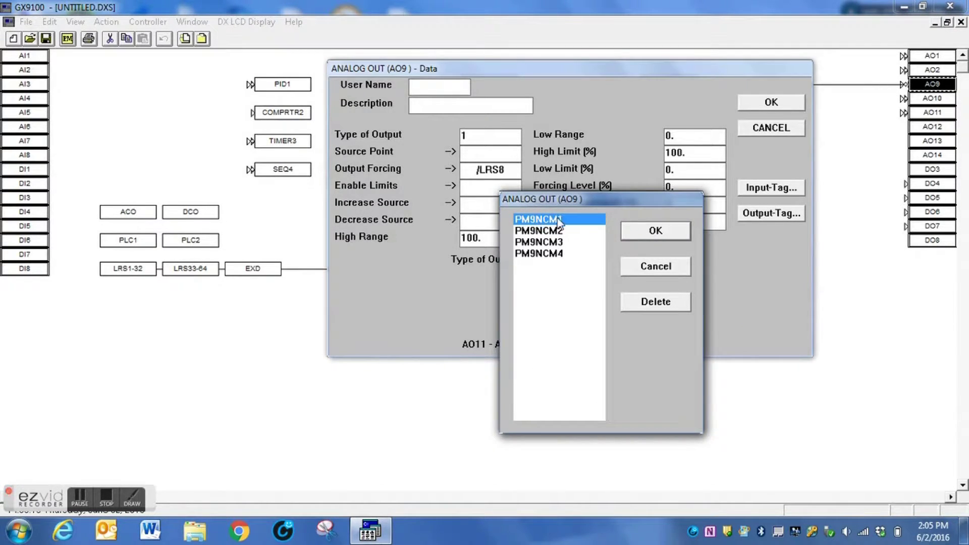
click(655, 231)
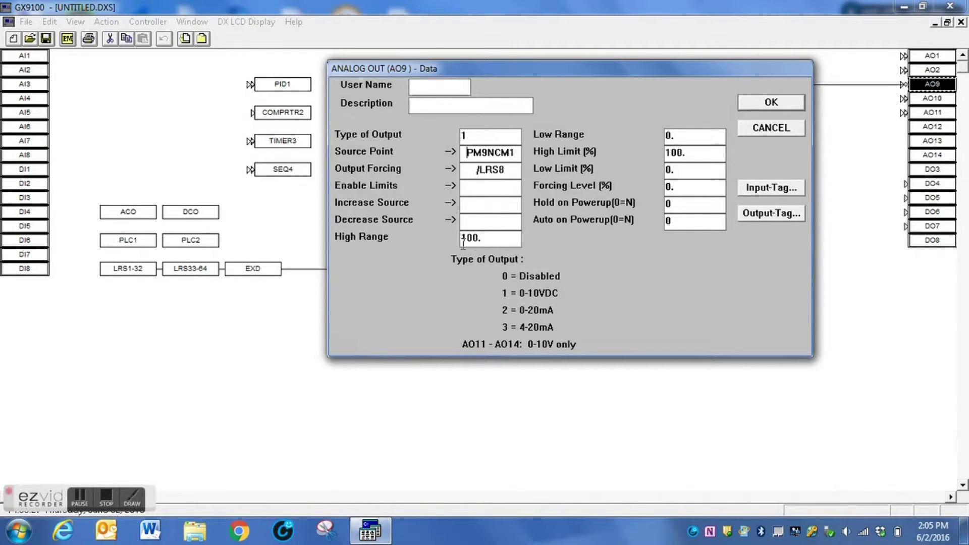
click(767, 102)
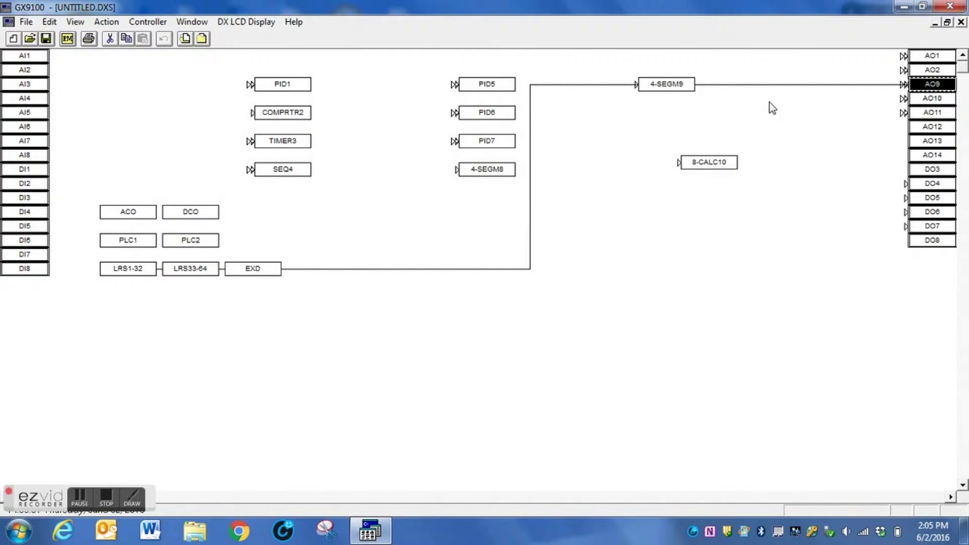
Set the output forcing of analog output AO12 to LRS8 from the LRS1-32 group as an inverted connection.
click(932, 127)
right_click(940, 127)
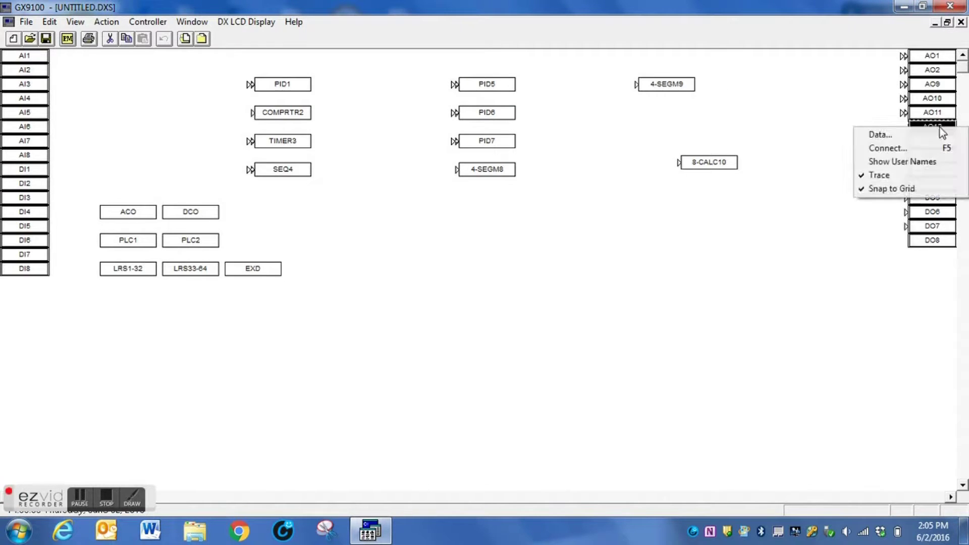
click(920, 135)
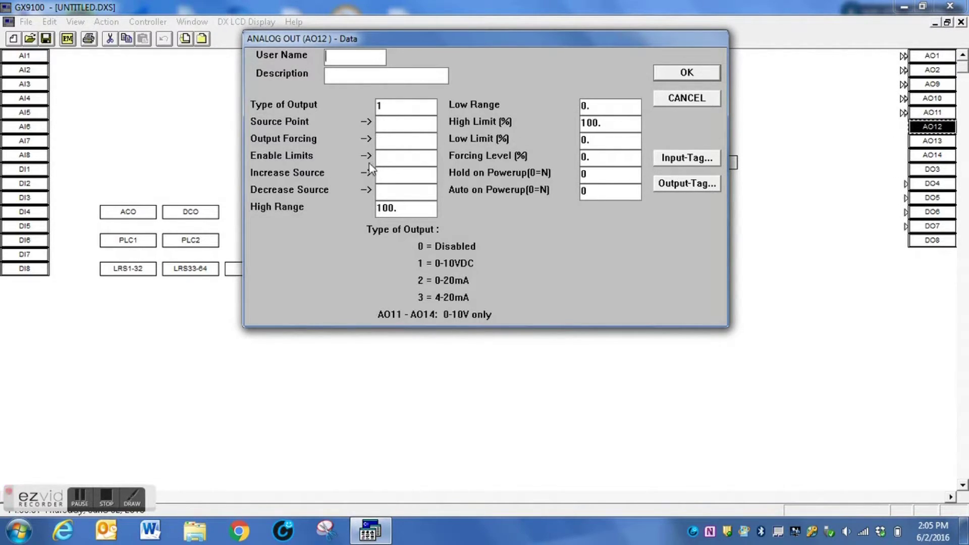
double_click(406, 142)
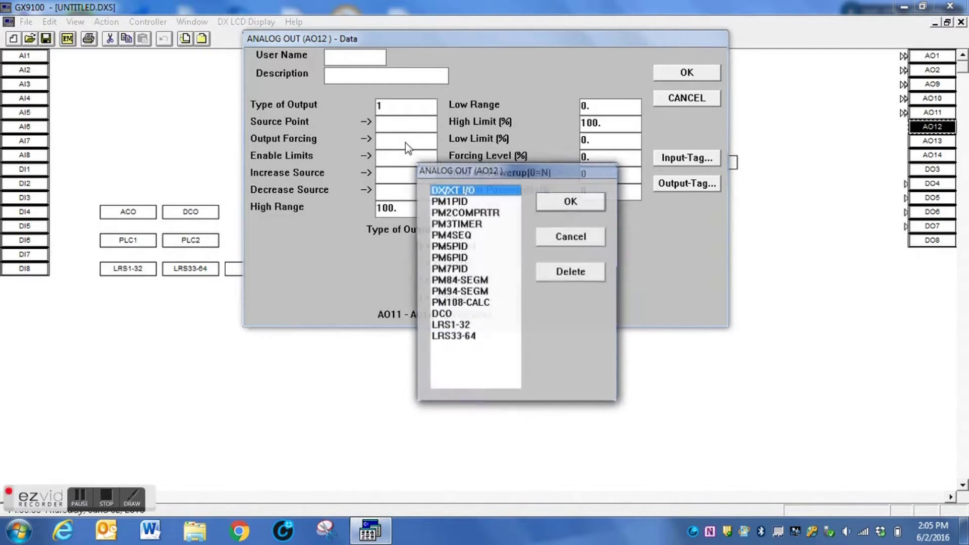
click(455, 326)
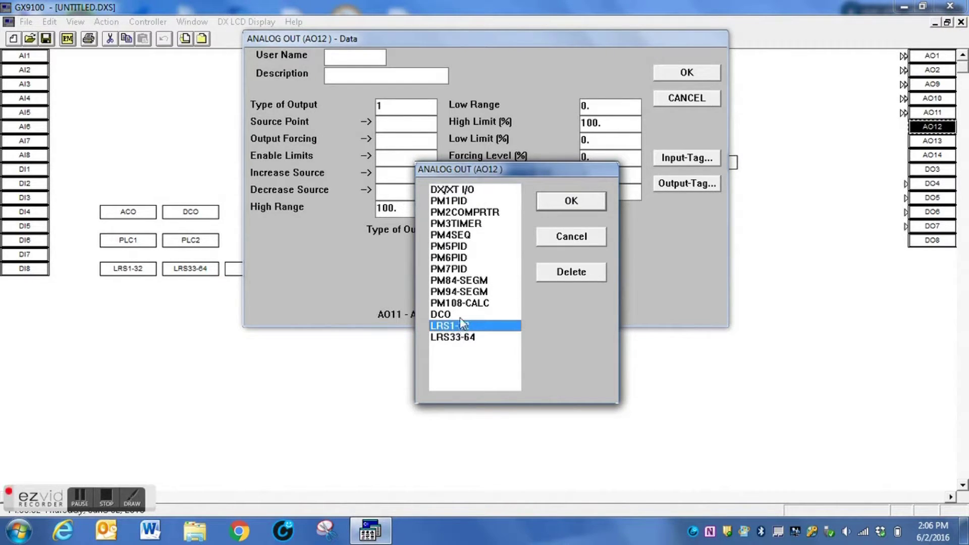
click(568, 203)
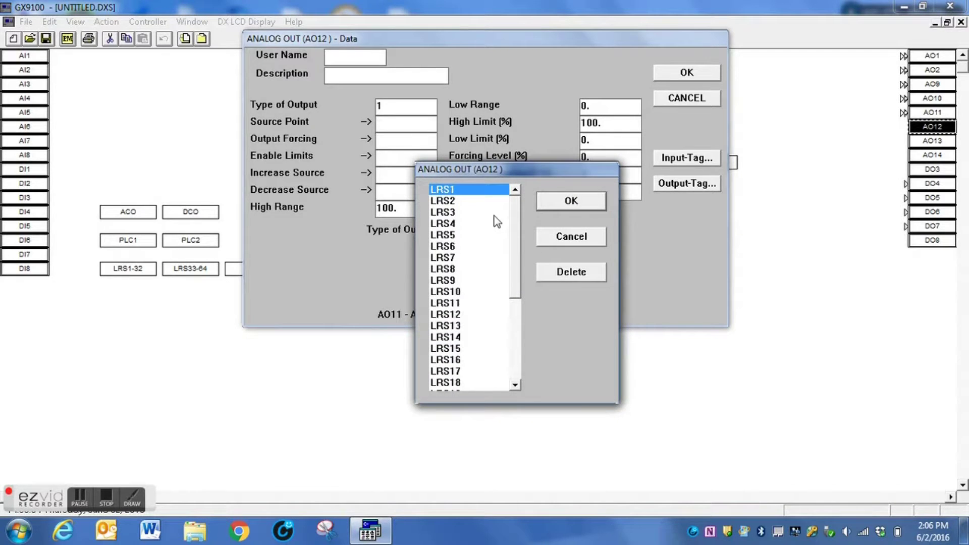
click(444, 270)
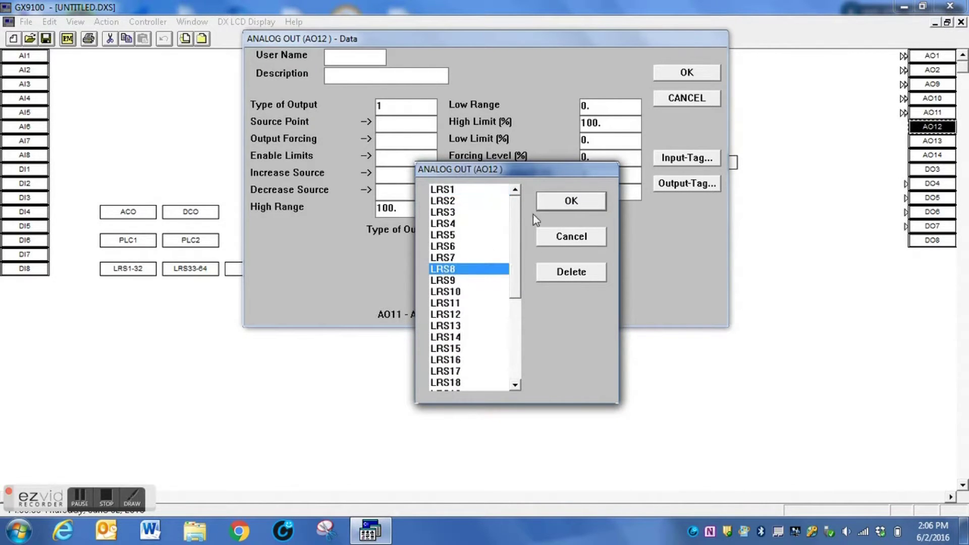
click(571, 202)
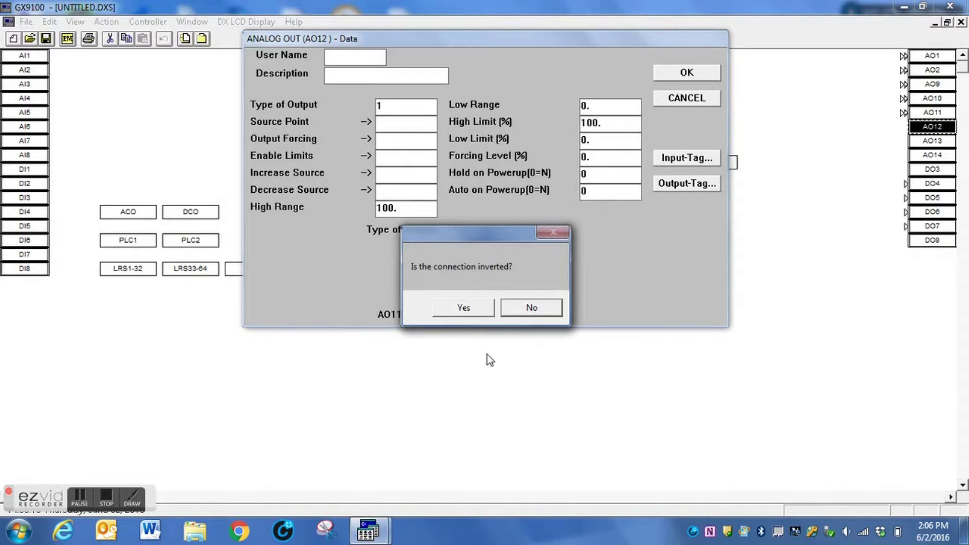
click(463, 309)
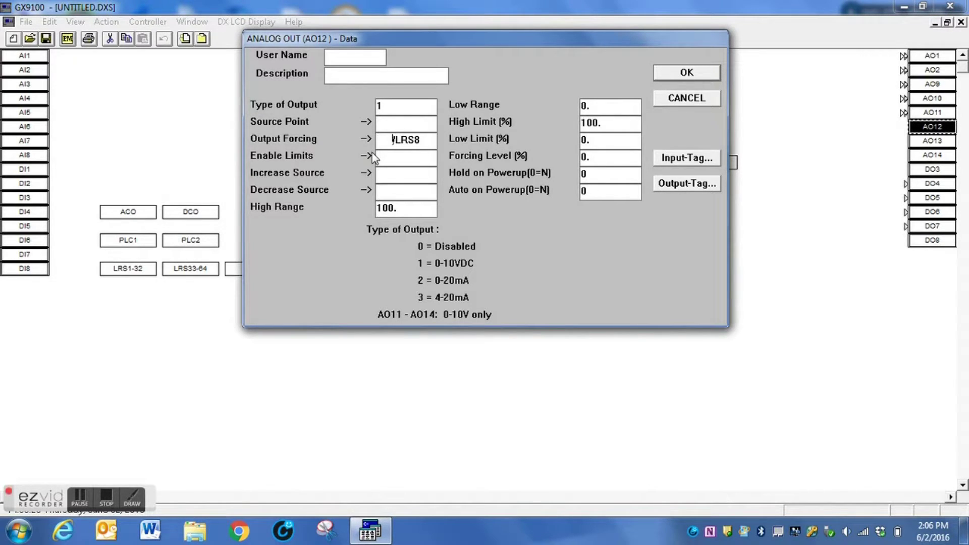
Set the source point of analog output AO12 to PM9NCM2 from the PM94-SEGM module and accept its data.
double_click(406, 123)
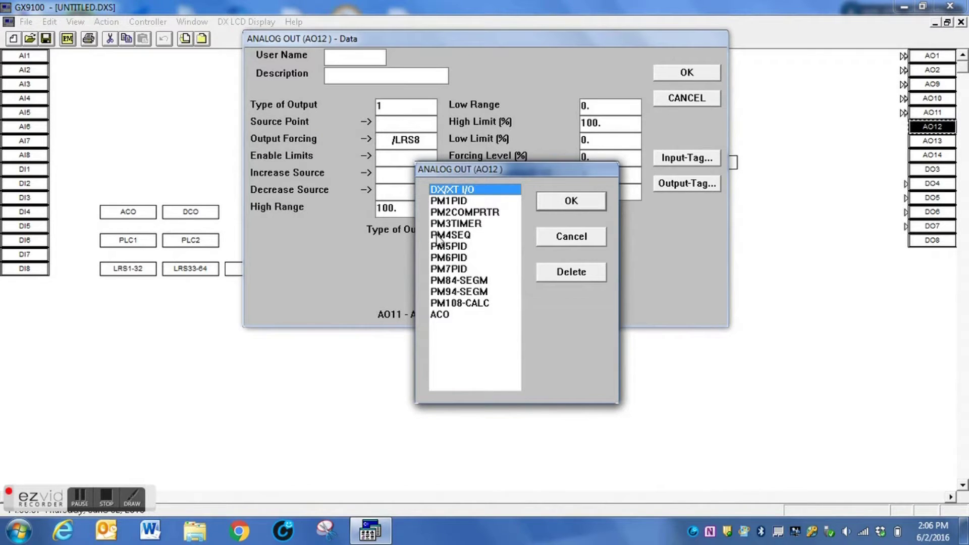
click(478, 292)
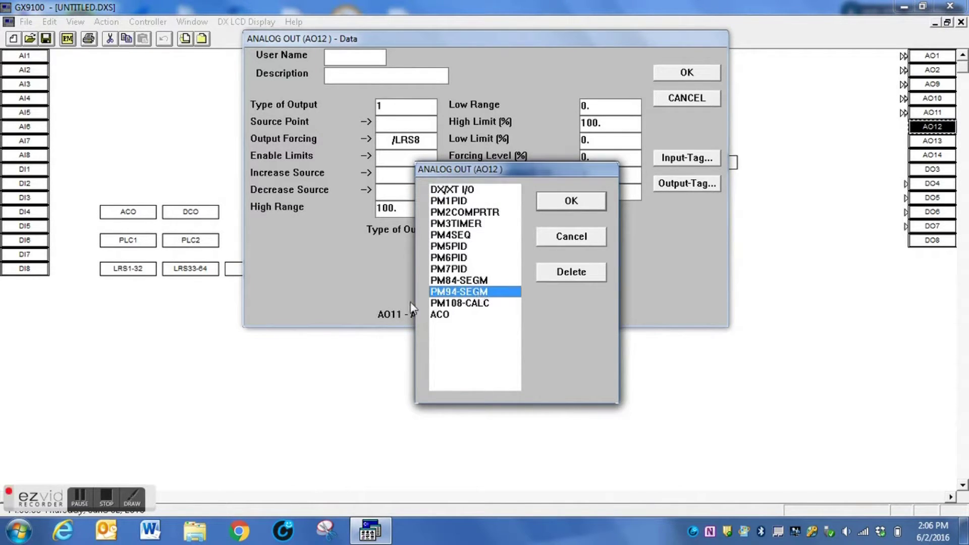
click(591, 201)
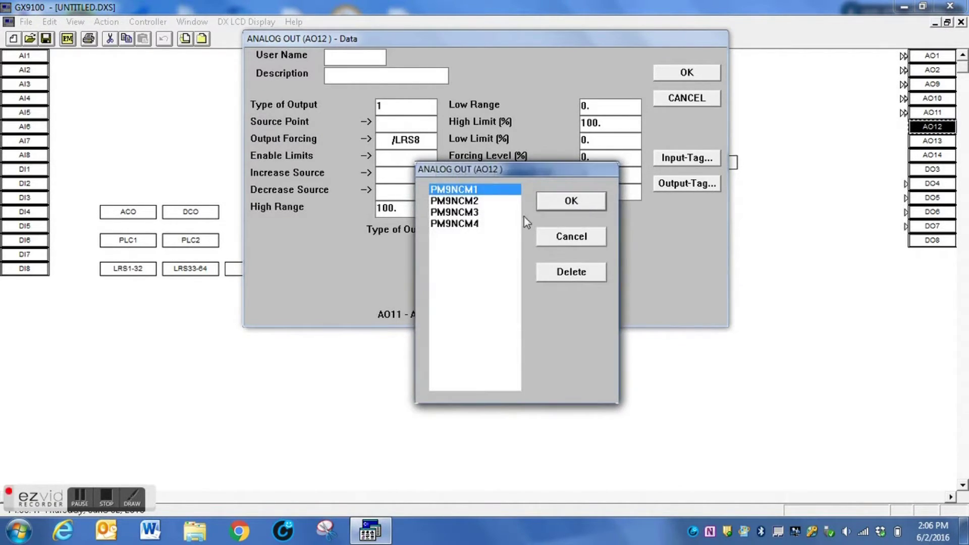
click(457, 202)
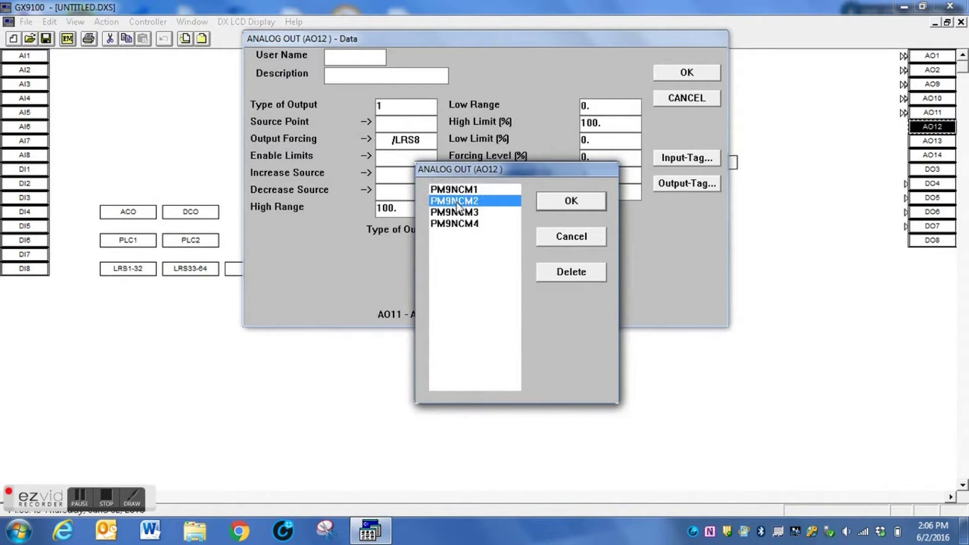
click(572, 201)
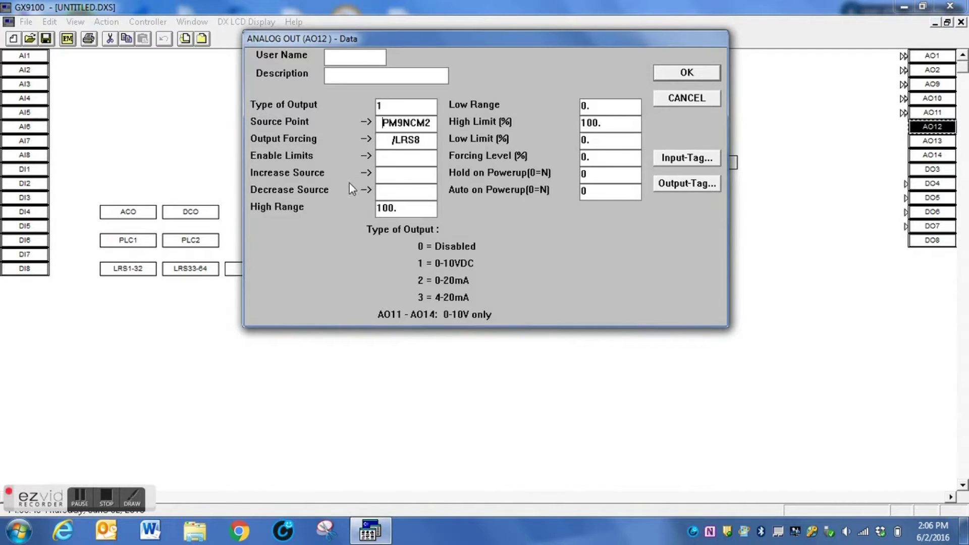
click(689, 74)
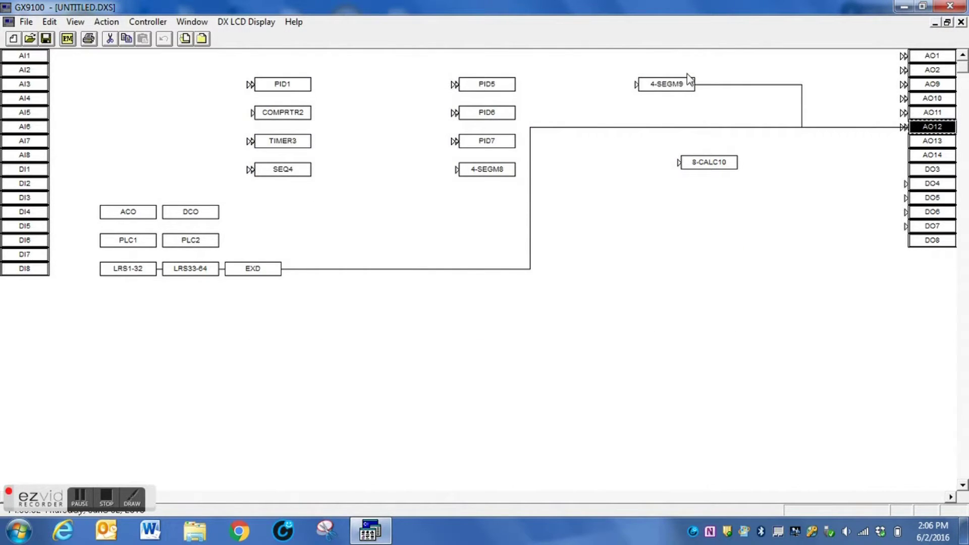